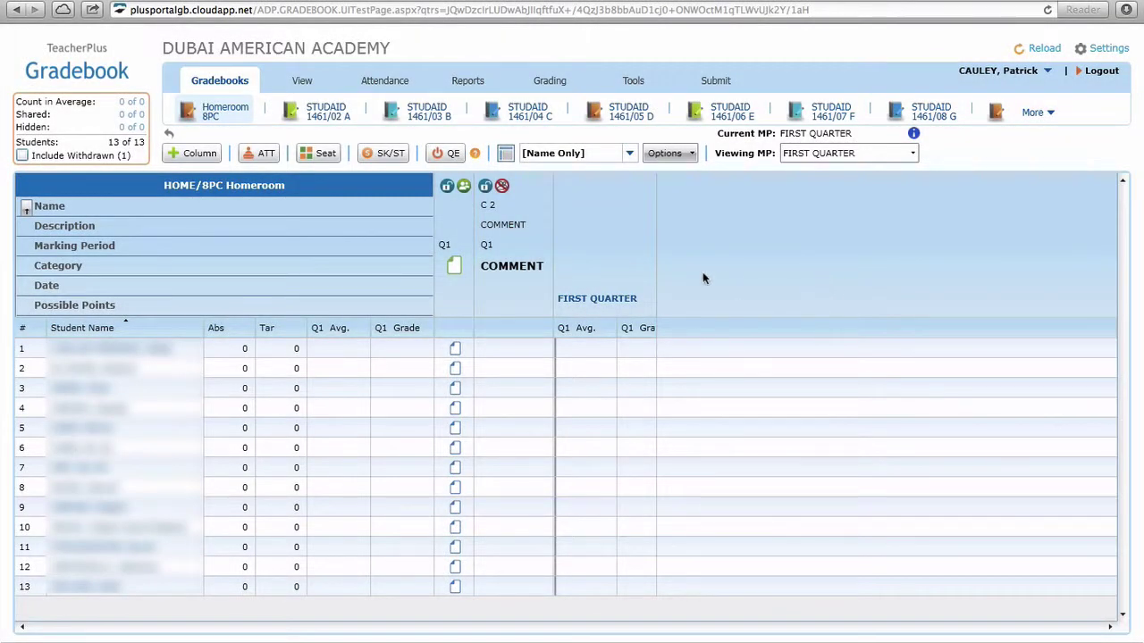
Step: Create a shared, 20-point Sample Homework column in the Homework category that counts in averages
{"action": "left_click", "coordinate": [207, 155]}
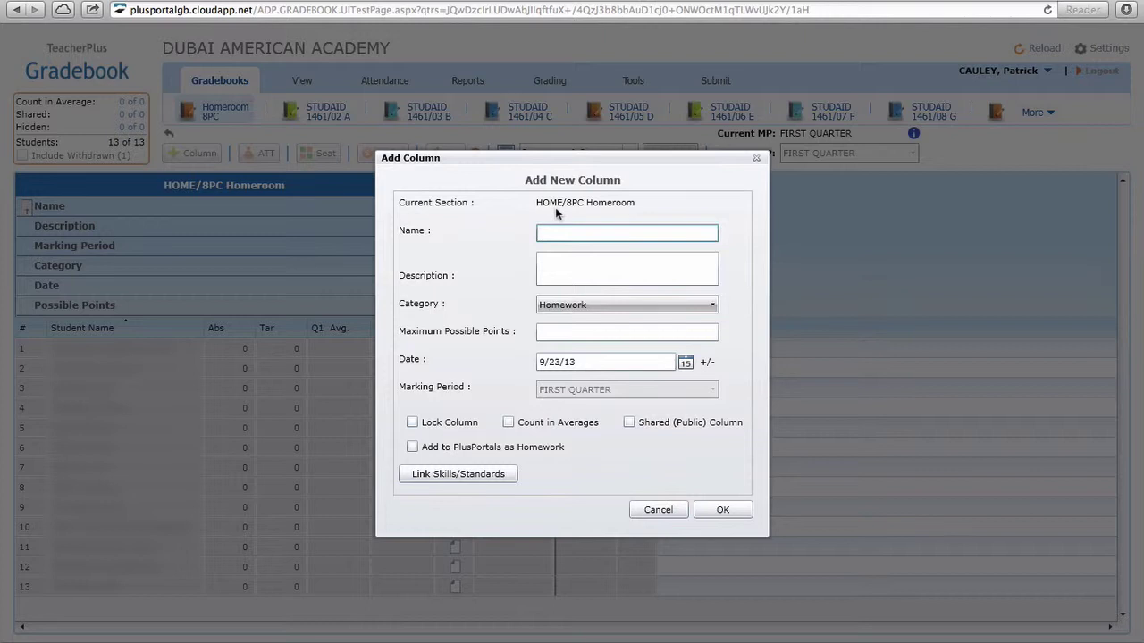
{"action": "type", "text": "Sam"}
{"action": "type", "text": "ple Homework"}
{"action": "left_click", "coordinate": [576, 261]}
{"action": "left_click", "coordinate": [598, 303]}
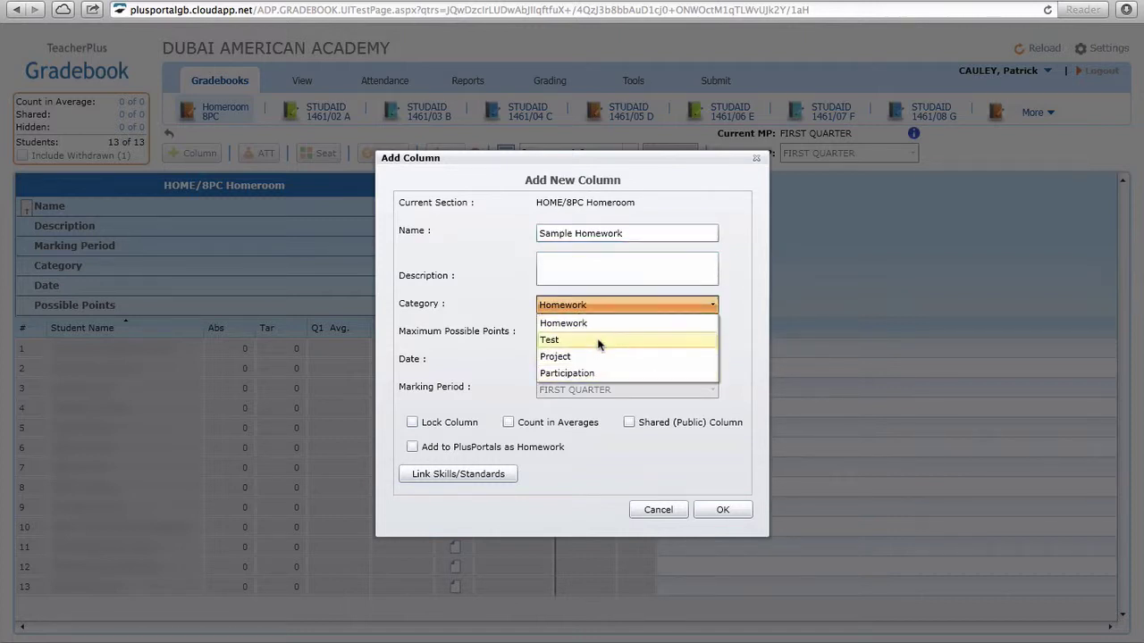
{"action": "left_click", "coordinate": [597, 323]}
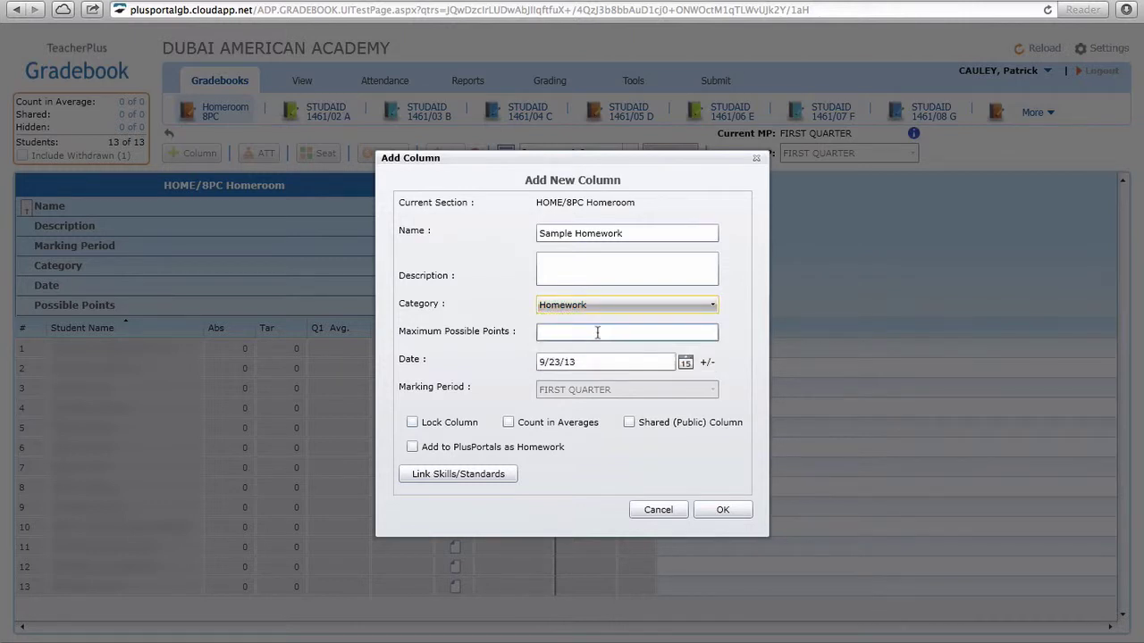
{"action": "left_click", "coordinate": [598, 332]}
{"action": "type", "text": "20"}
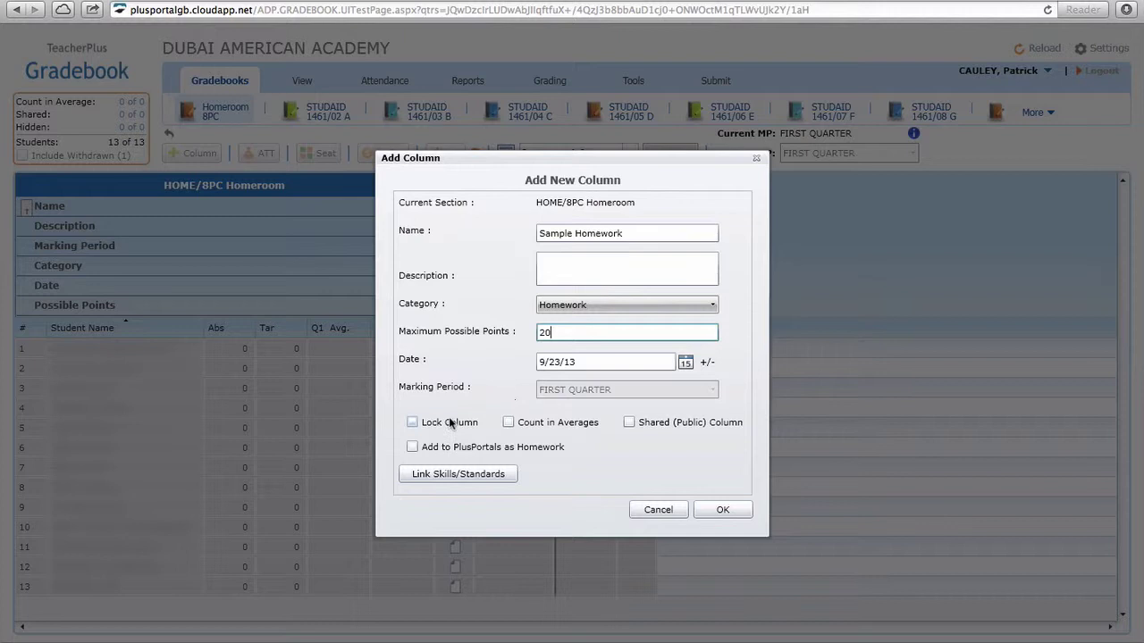
{"action": "left_click", "coordinate": [508, 423]}
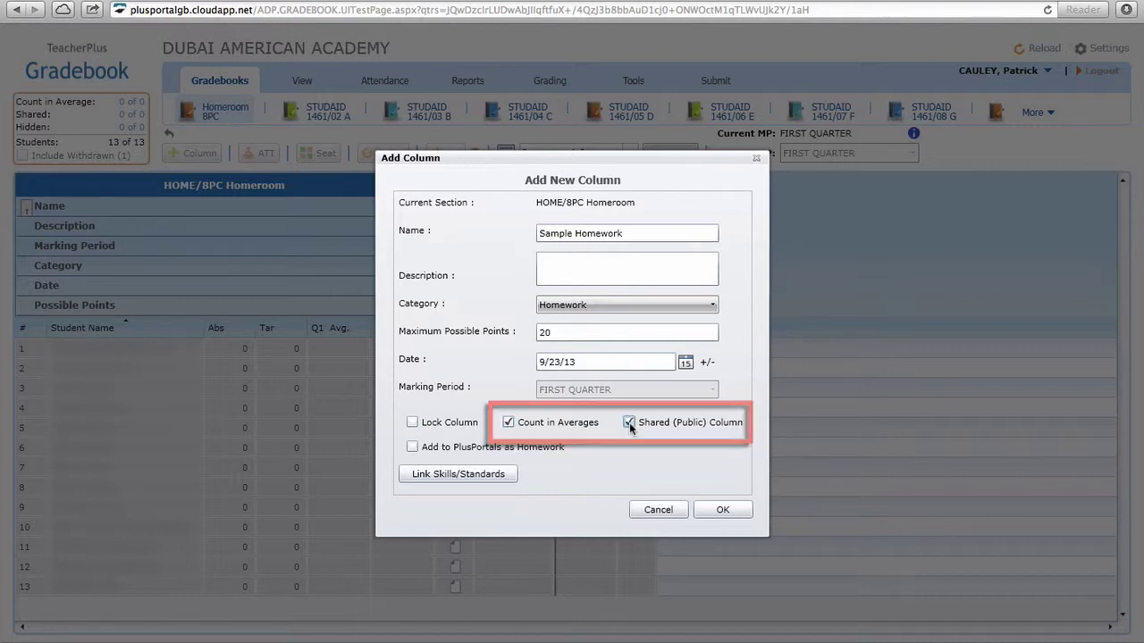
{"action": "left_click", "coordinate": [720, 509]}
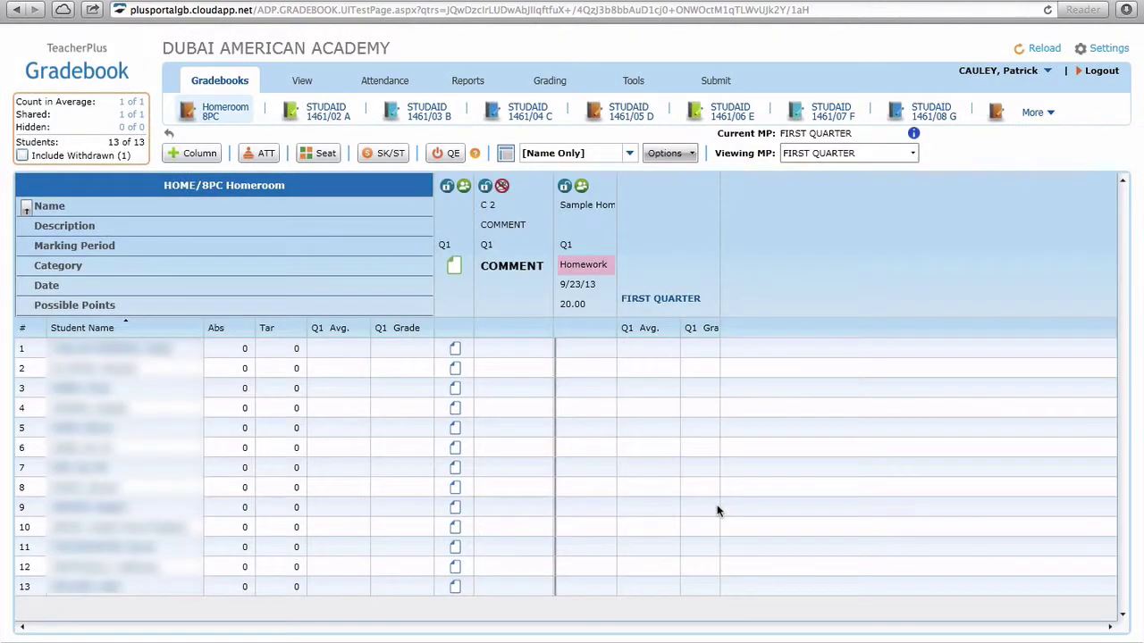
Step: Enter Sample Homework scores down the column: 20, 18, 14, 12, 13, 8, 20, 20, 20, 19, 8, 20, 15, 18
{"action": "left_click", "coordinate": [573, 349]}
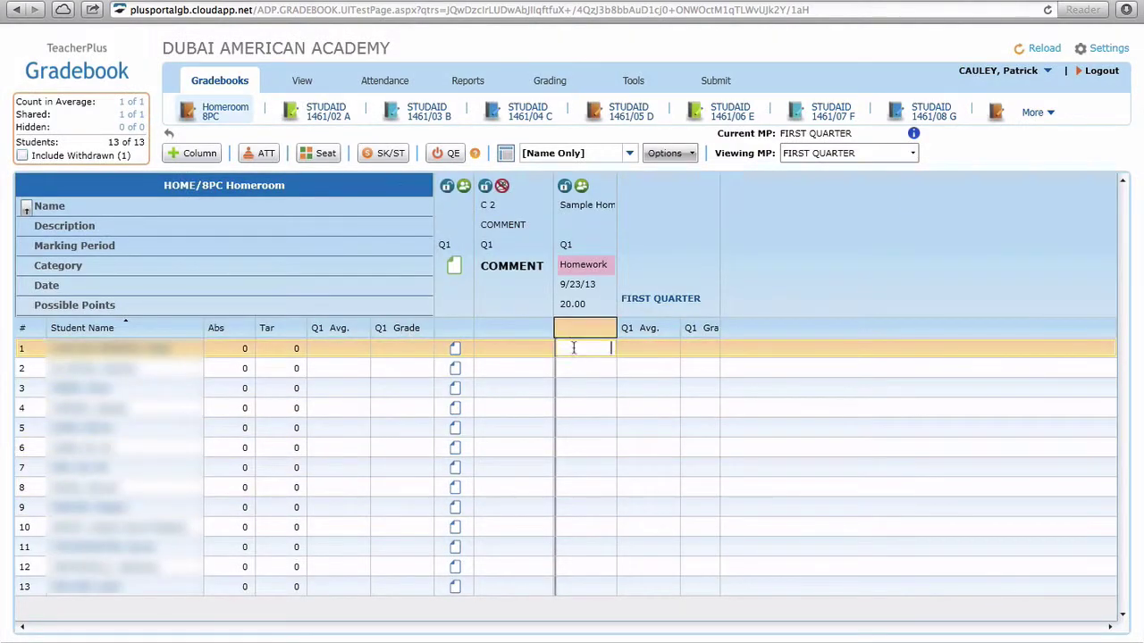
{"action": "type", "text": "20"}
{"action": "key", "text": "Return"}
{"action": "type", "text": "18"}
{"action": "key", "text": "Return"}
{"action": "type", "text": "14 12 "}
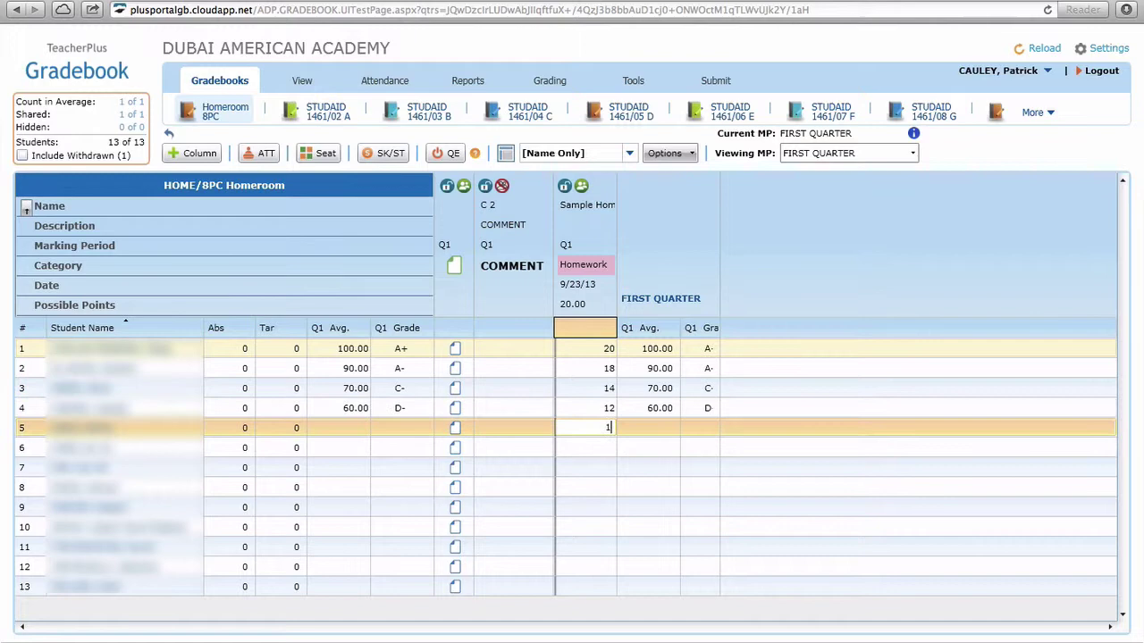
{"action": "type", "text": "13 8 20 20 20 19 8"}
{"action": "key", "text": "Return"}
{"action": "type", "text": "20 "}
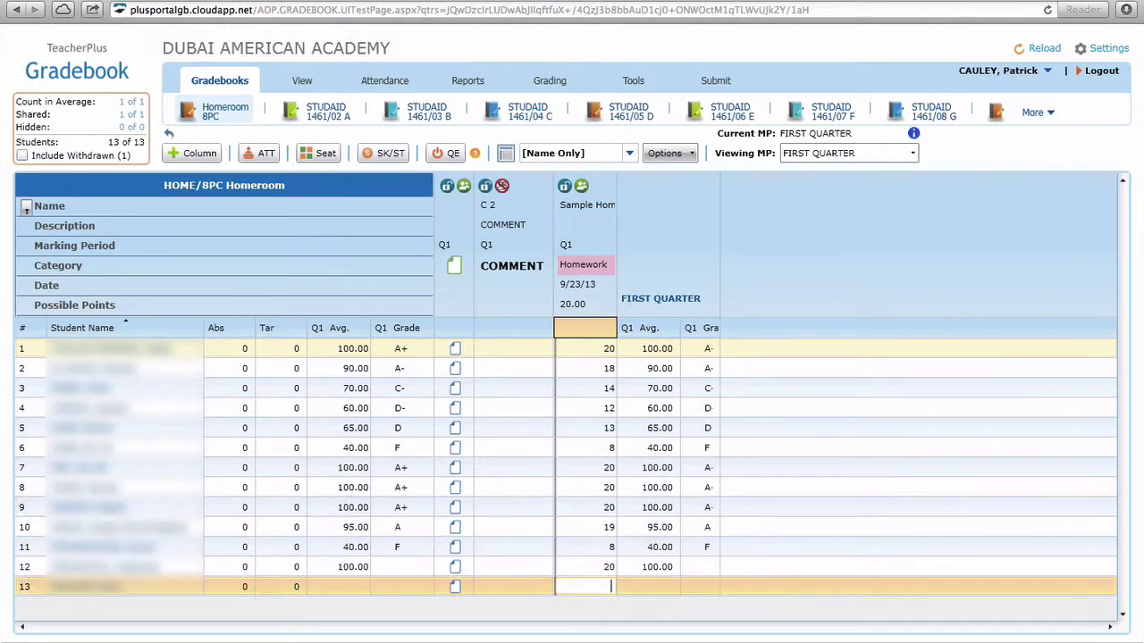
{"action": "type", "text": "15 18"}
{"action": "key", "text": "Return"}
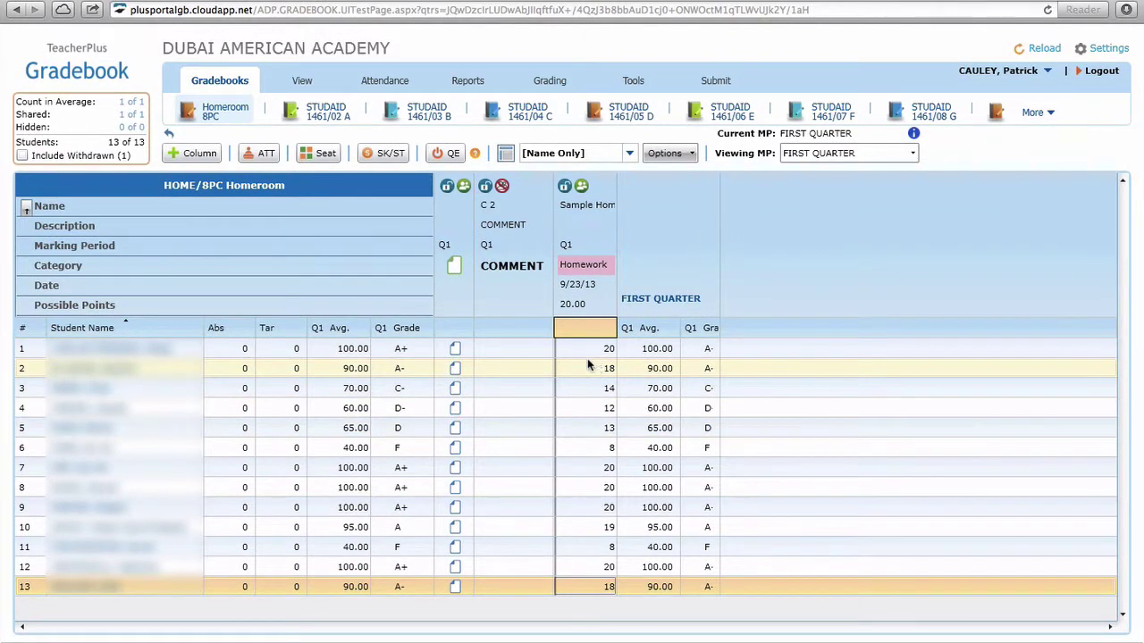
{"action": "left_click", "coordinate": [583, 189]}
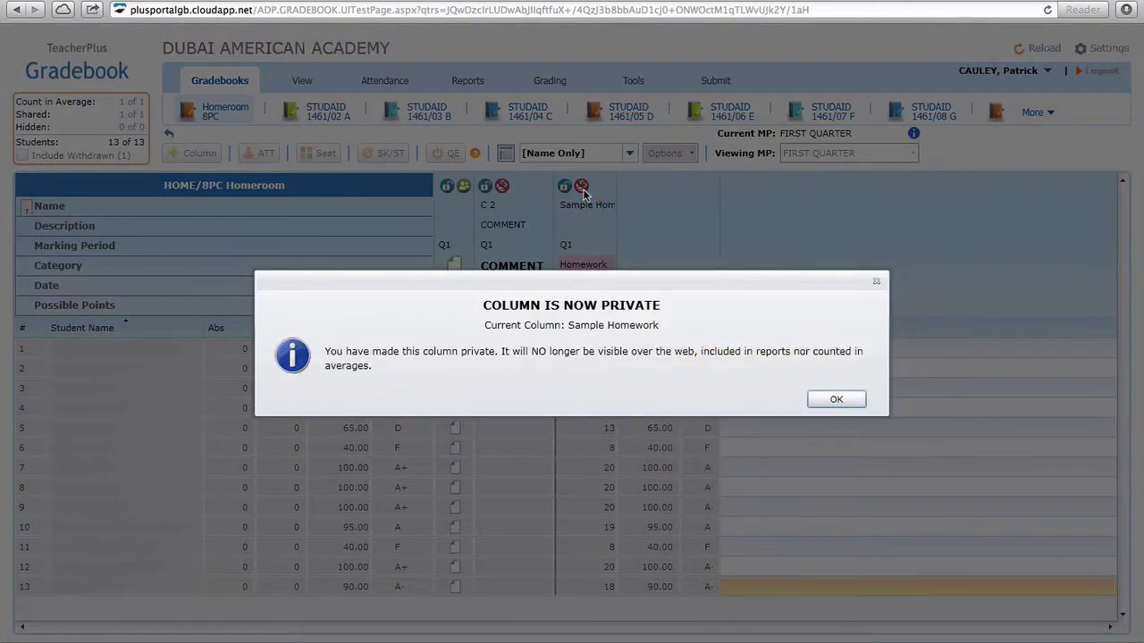
{"action": "left_click", "coordinate": [829, 399]}
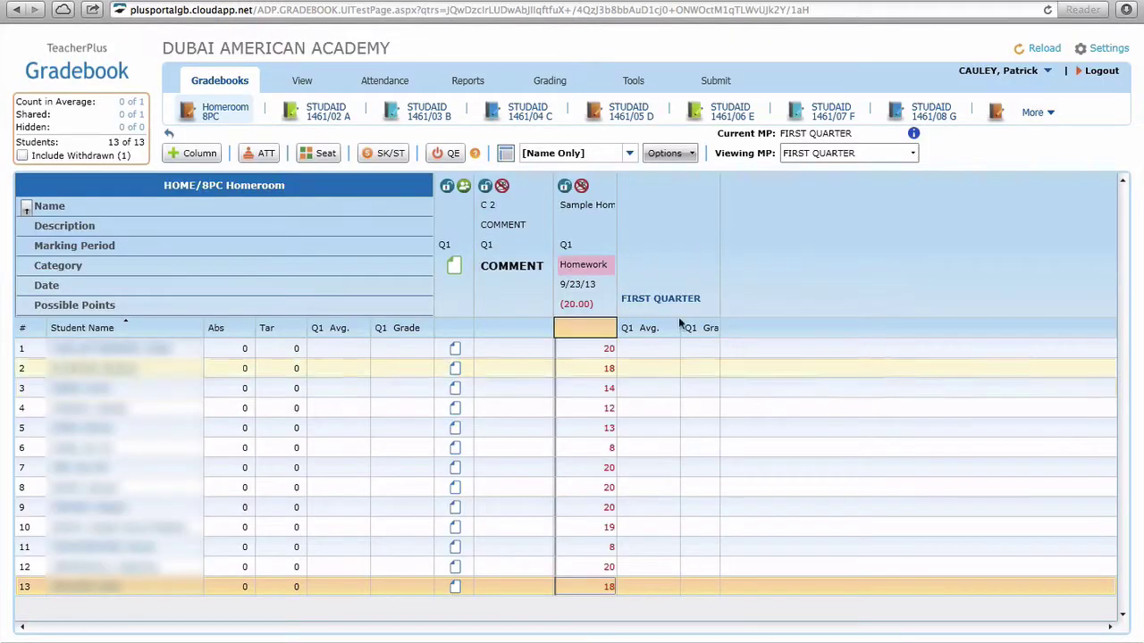
{"action": "left_click", "coordinate": [582, 187]}
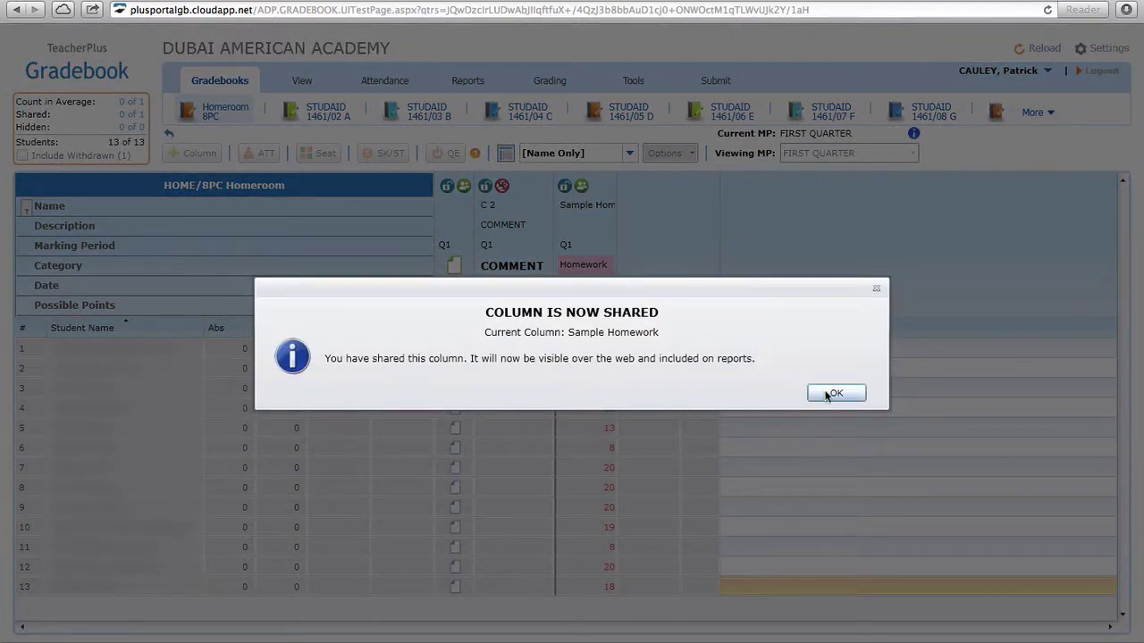
{"action": "left_click", "coordinate": [834, 393]}
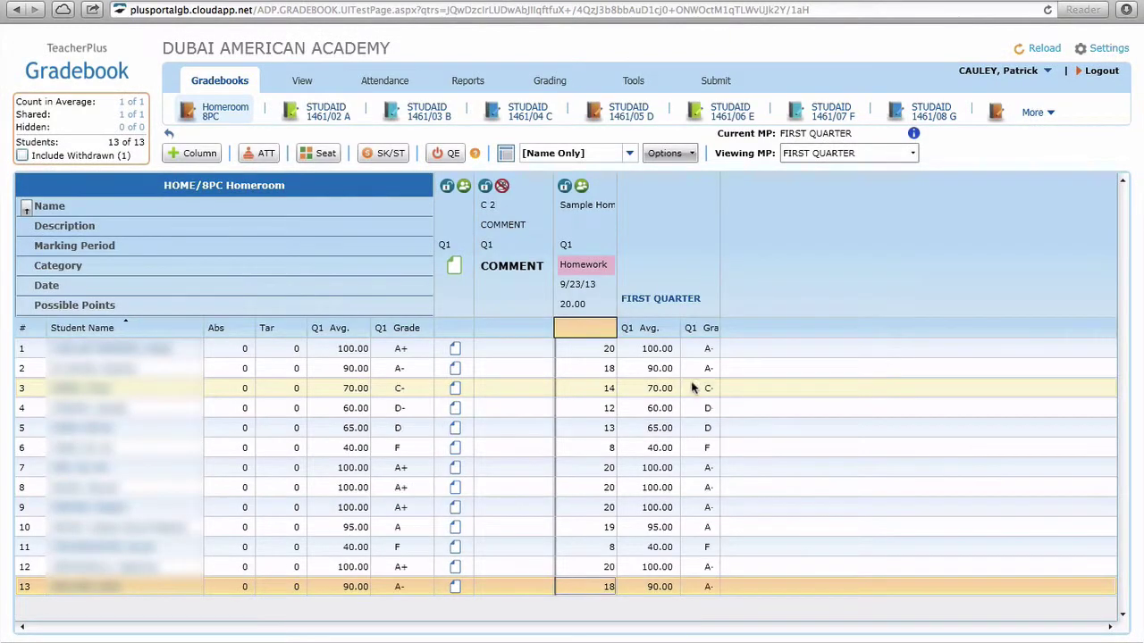
Step: Create a 5-point Class Participation column in the Participation category, not counted or shared
{"action": "left_click", "coordinate": [200, 152]}
{"action": "left_click", "coordinate": [554, 230]}
{"action": "type", "text": "Class Particip"}
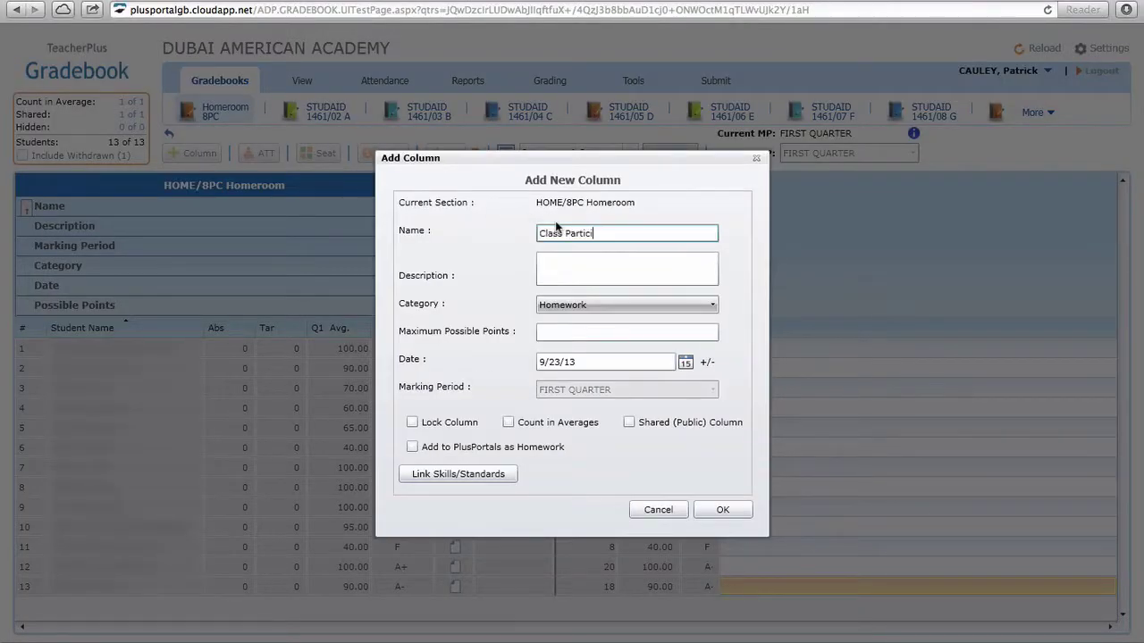
{"action": "type", "text": "ation"}
{"action": "left_click", "coordinate": [626, 305]}
{"action": "left_click", "coordinate": [626, 369]}
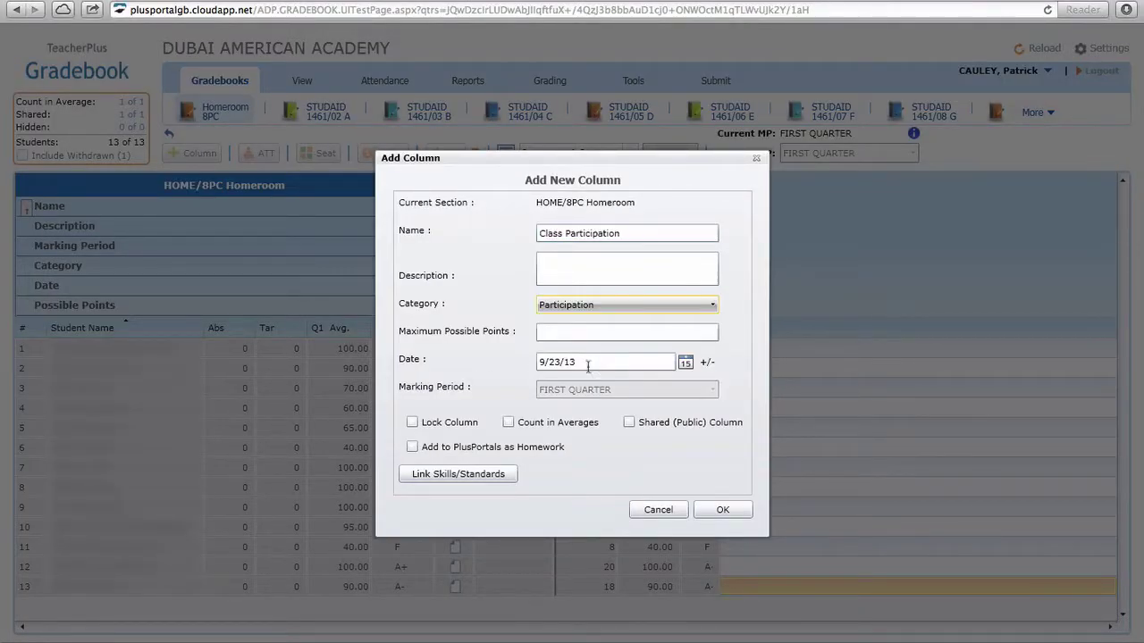
{"action": "left_click", "coordinate": [577, 333]}
{"action": "type", "text": "5"}
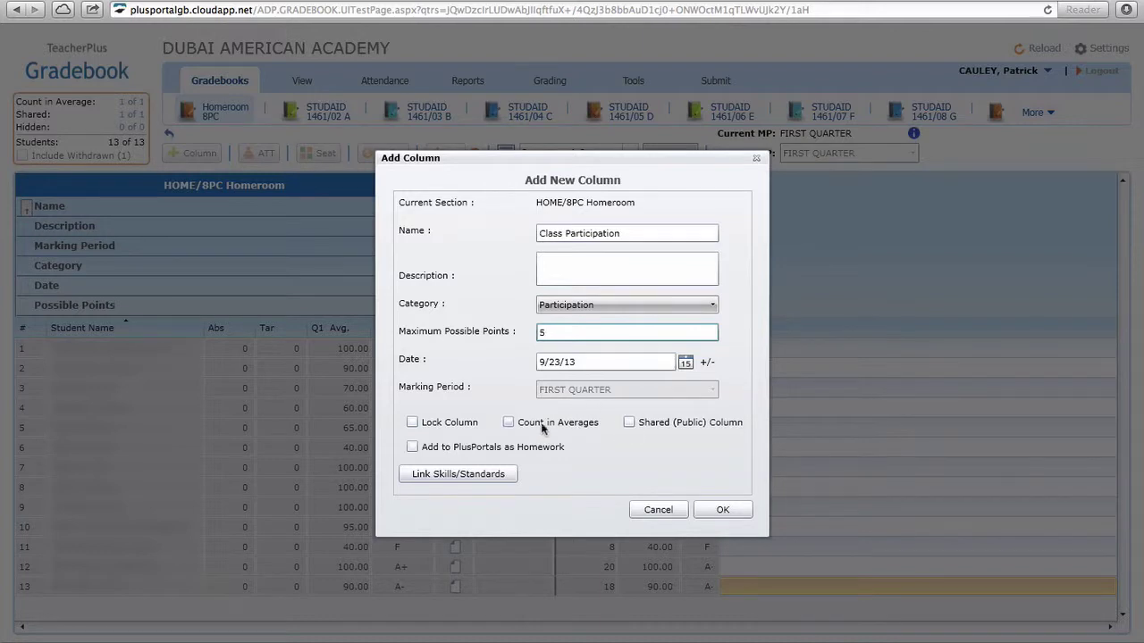
{"action": "left_click", "coordinate": [720, 508]}
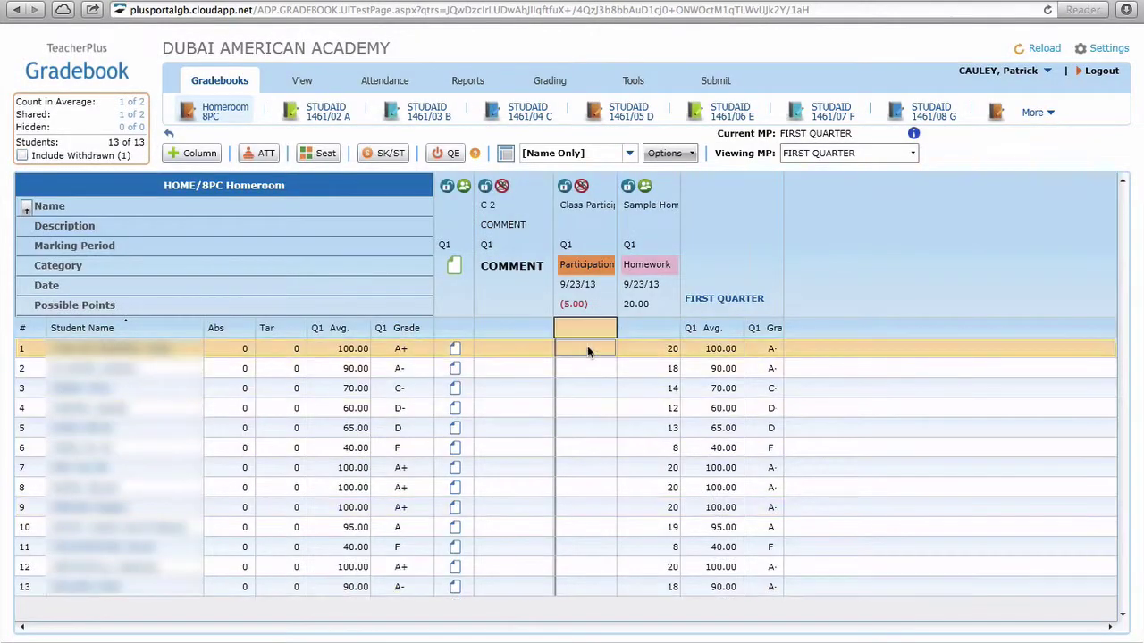
Step: Enter Class Participation scores 5, 5, 5, 3, 2, 4, 5, 1, 0, 0, 5, 5, 4 for the students
{"action": "type", "text": "5 5 5 3 "}
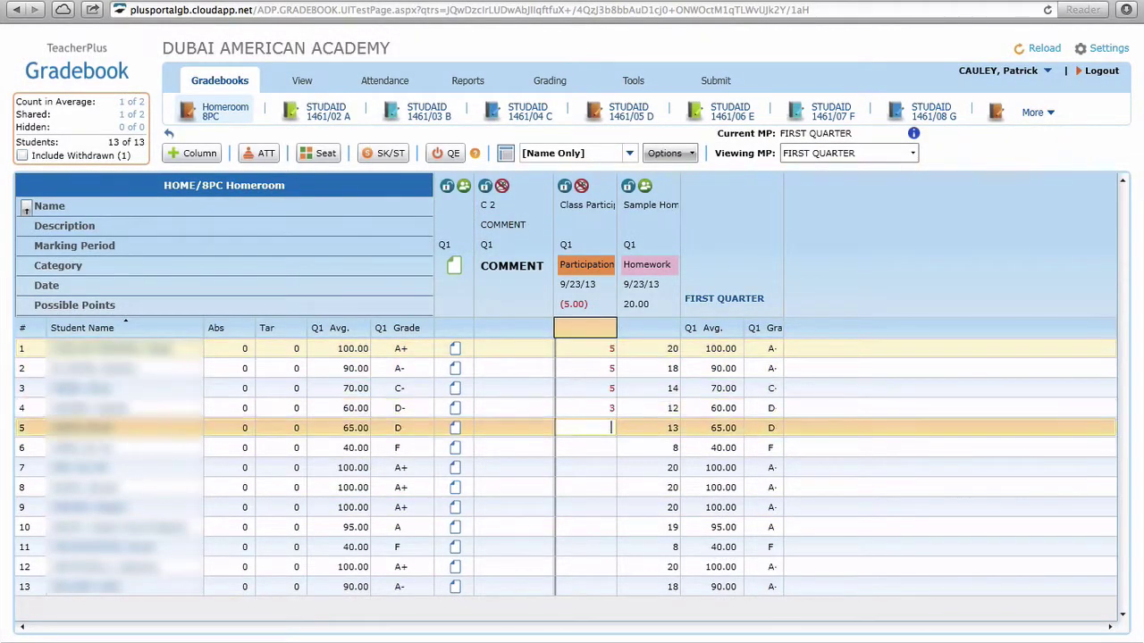
{"action": "type", "text": "2 4 5 1 0 0 "}
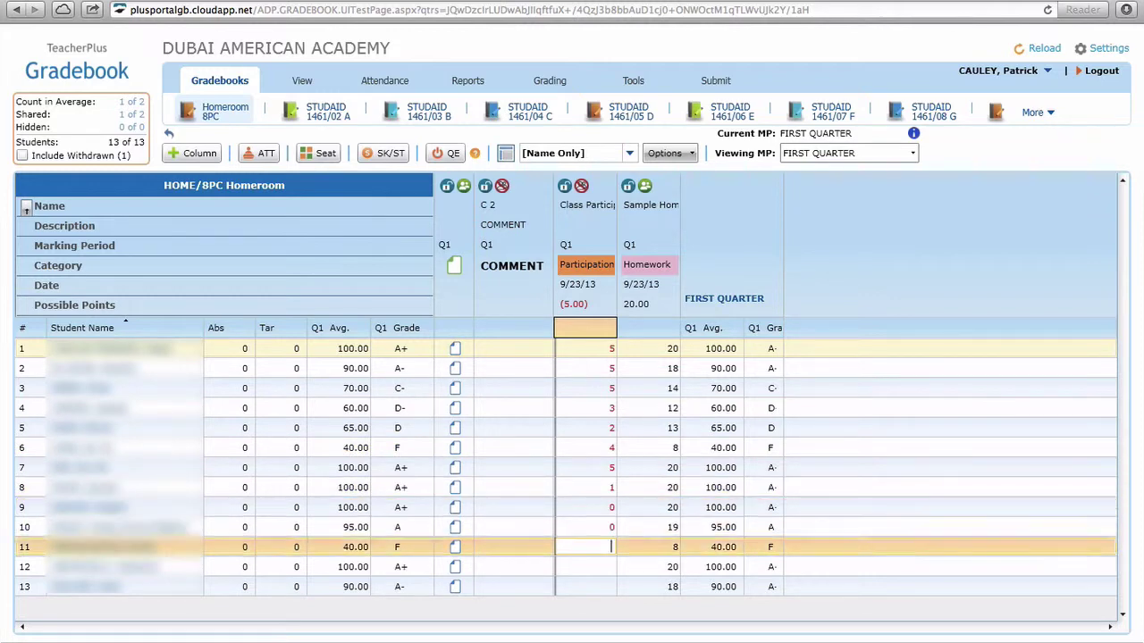
{"action": "type", "text": "5 5 4"}
{"action": "key", "text": "Return"}
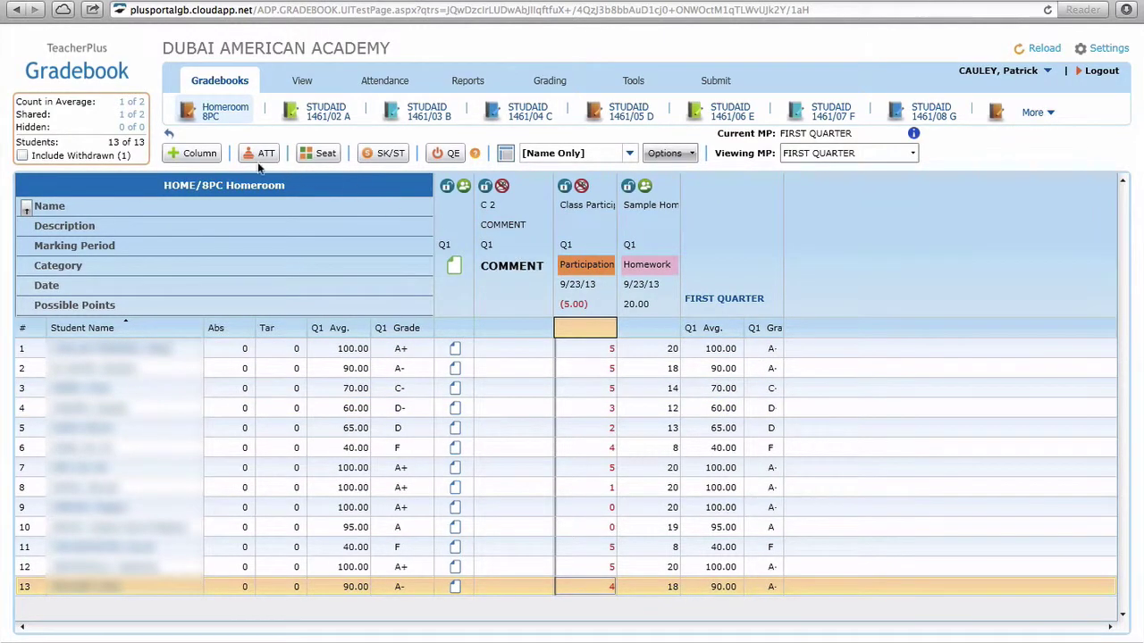
{"action": "left_click", "coordinate": [198, 153]}
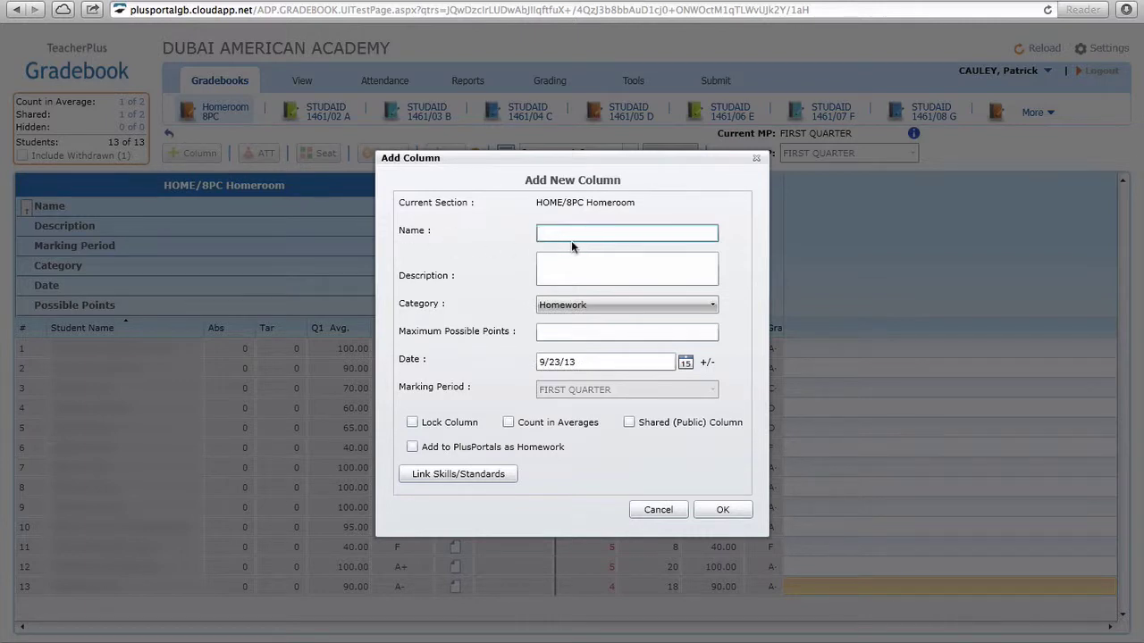
{"action": "left_click", "coordinate": [660, 510]}
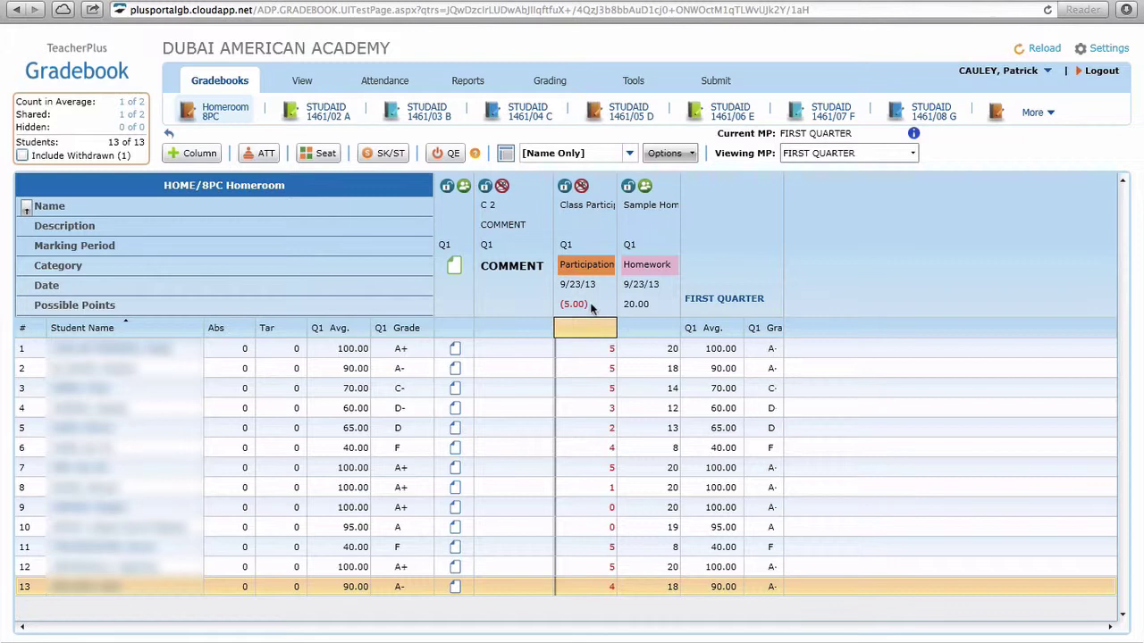
Step: Edit the Class Participation column to count in averages and be a shared public column
{"action": "left_click", "coordinate": [594, 234]}
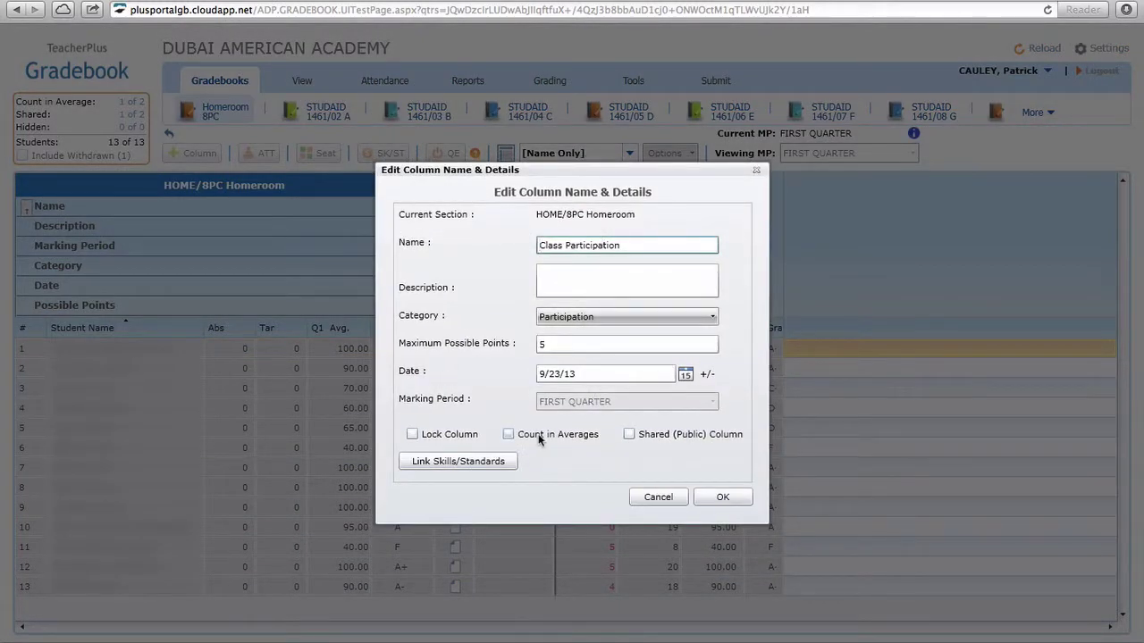
{"action": "left_click", "coordinate": [540, 438]}
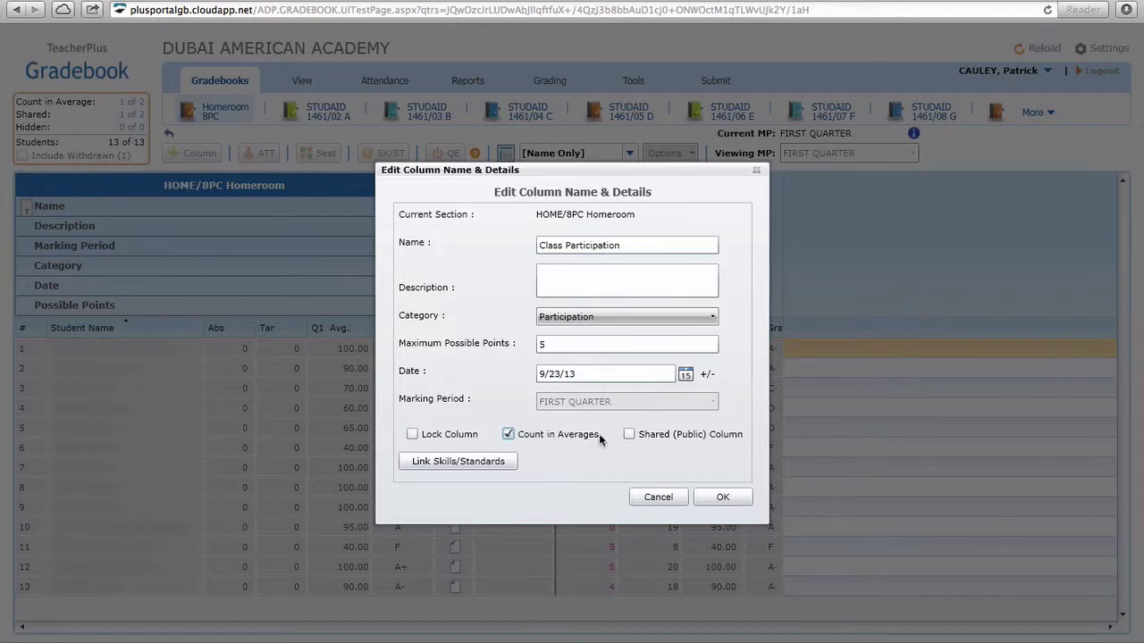
{"action": "left_click", "coordinate": [629, 434]}
{"action": "left_click", "coordinate": [723, 498]}
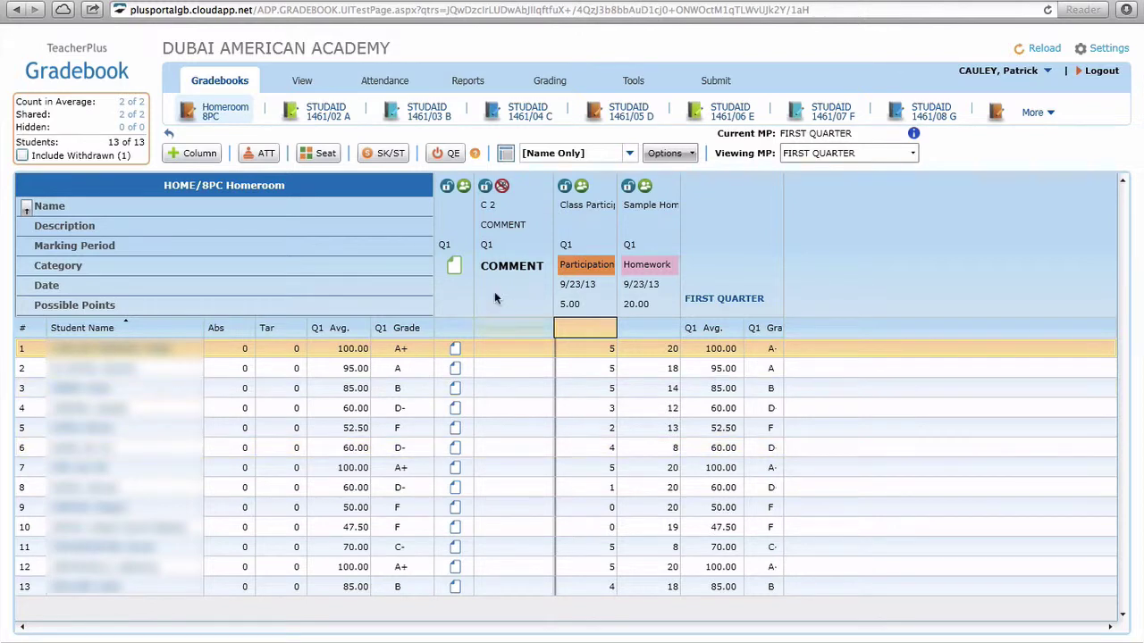
Step: Create a 50-point Test column in the Test category that counts in averages
{"action": "left_click", "coordinate": [205, 154]}
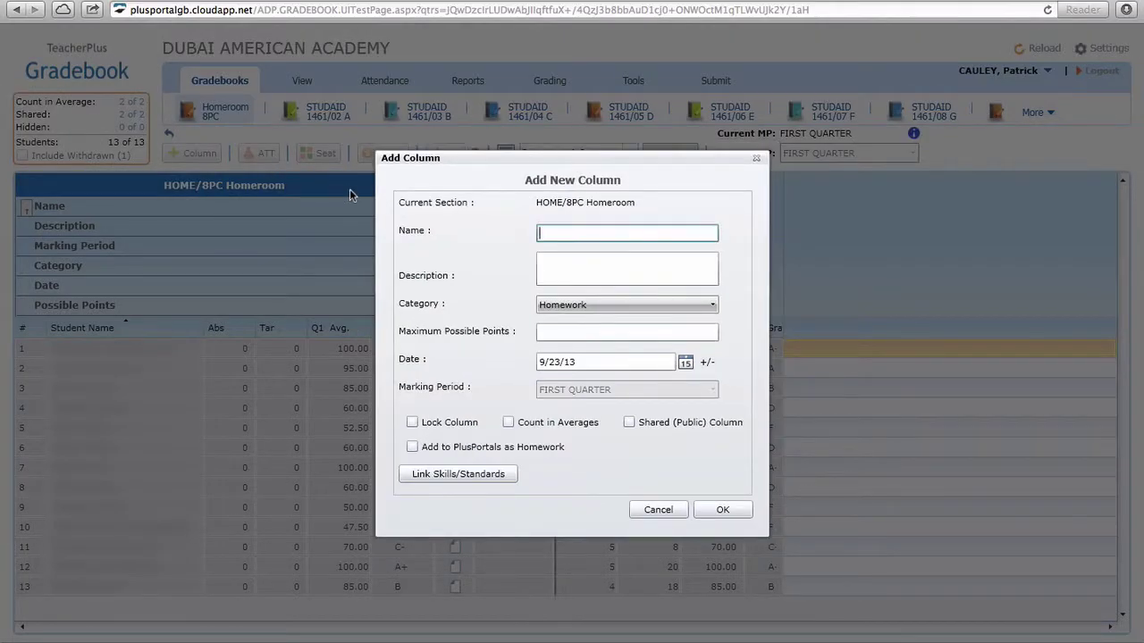
{"action": "type", "text": "Test"}
{"action": "left_click", "coordinate": [581, 305]}
{"action": "left_click", "coordinate": [566, 336]}
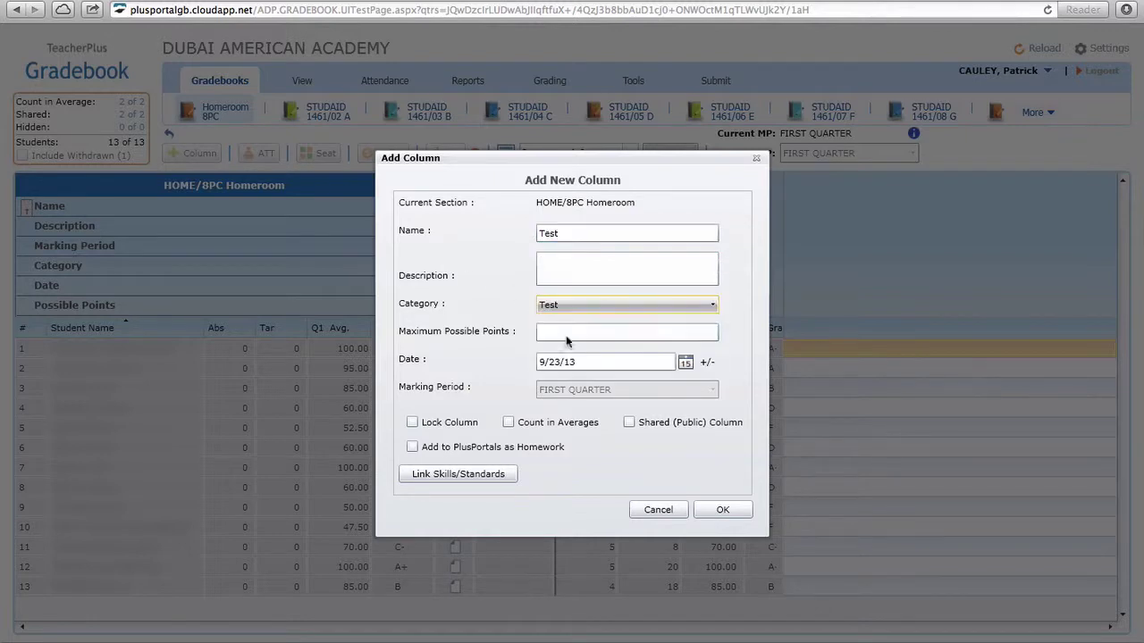
{"action": "type", "text": "20"}
{"action": "left_click", "coordinate": [556, 425]}
{"action": "left_click", "coordinate": [715, 512]}
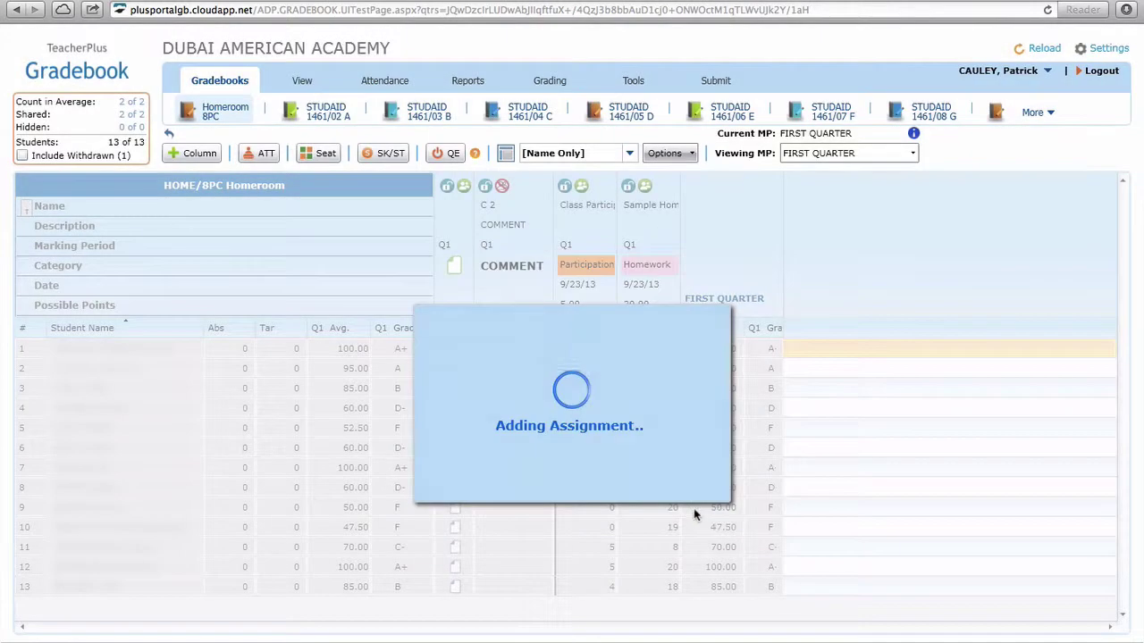
Step: Enter Test scores 50, 40, 43, 47, 33, 38, 41, 42, 39, 26, 38, 41, 40 for the 13 students
{"action": "left_click", "coordinate": [593, 348]}
{"action": "type", "text": "50"}
{"action": "key", "text": "Return"}
{"action": "type", "text": "40"}
{"action": "key", "text": "Return"}
{"action": "type", "text": "43 47 33"}
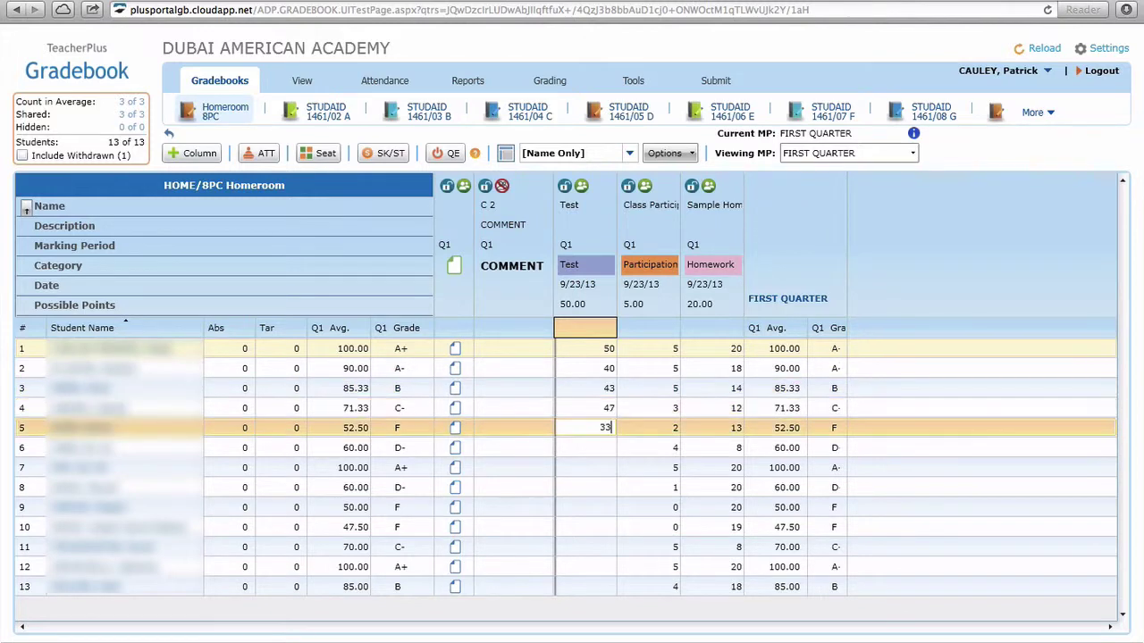
{"action": "key", "text": "Return"}
{"action": "type", "text": "38"}
{"action": "key", "text": "Return"}
{"action": "type", "text": "41"}
{"action": "key", "text": "Return"}
{"action": "type", "text": "42"}
{"action": "key", "text": "Return"}
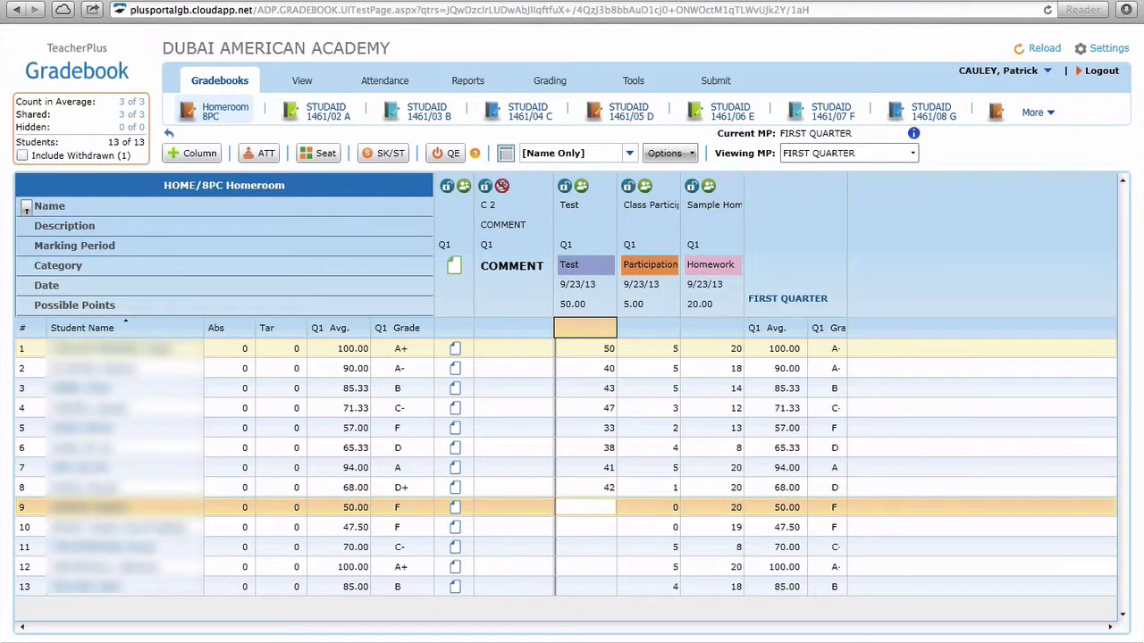
{"action": "type", "text": "39"}
{"action": "key", "text": "Return"}
{"action": "type", "text": "26"}
{"action": "key", "text": "Return"}
{"action": "type", "text": "38"}
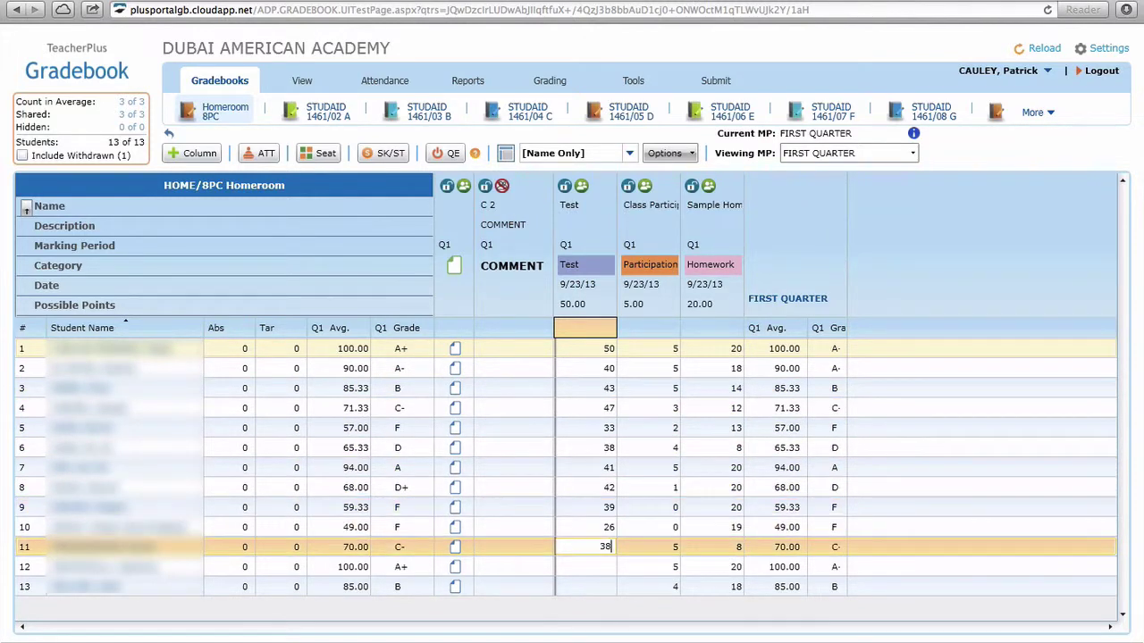
{"action": "key", "text": "Return"}
{"action": "type", "text": "41"}
{"action": "key", "text": "Return"}
{"action": "type", "text": "40"}
{"action": "key", "text": "Return"}
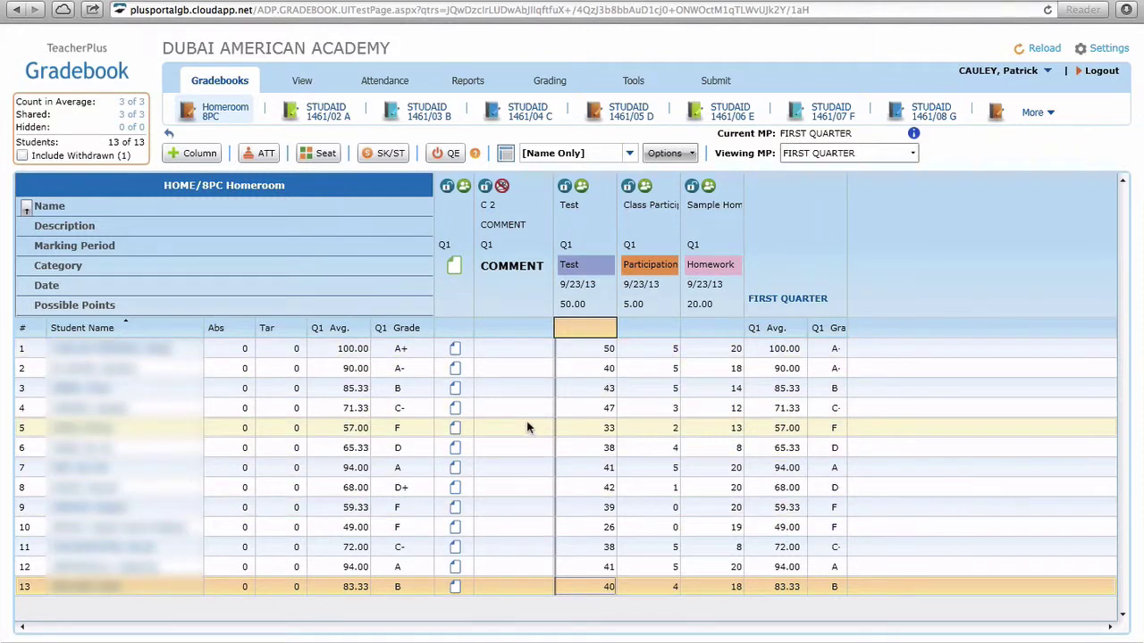
Step: Run Tools > Maintenance > Recalculate Averages for the first quarter and confirm with Yes
{"action": "left_click", "coordinate": [635, 80]}
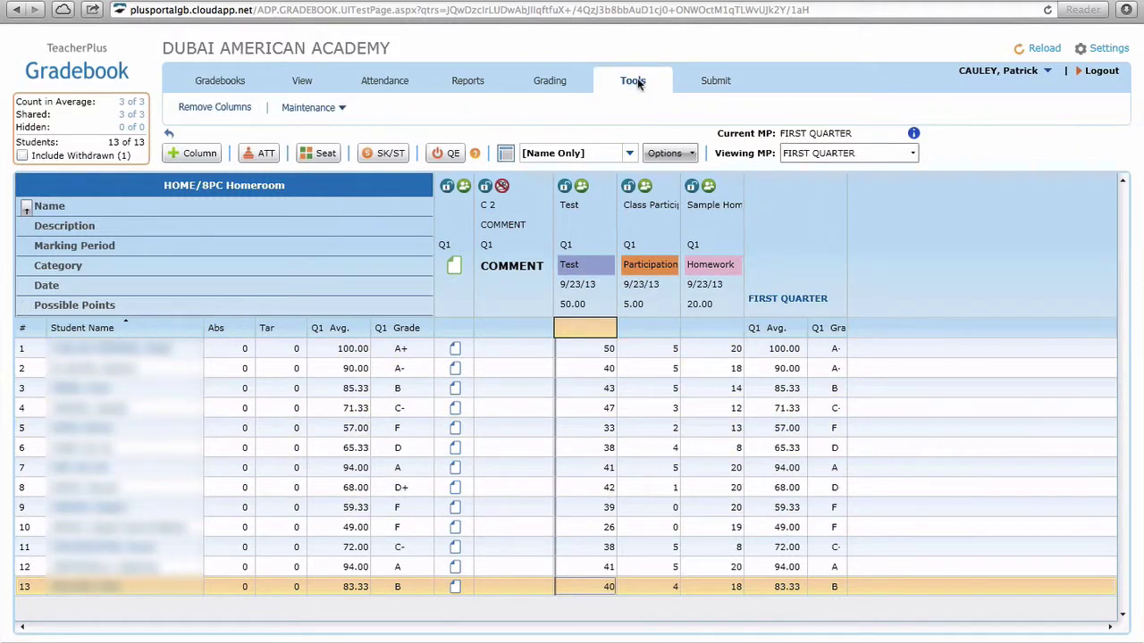
{"action": "left_click", "coordinate": [339, 108]}
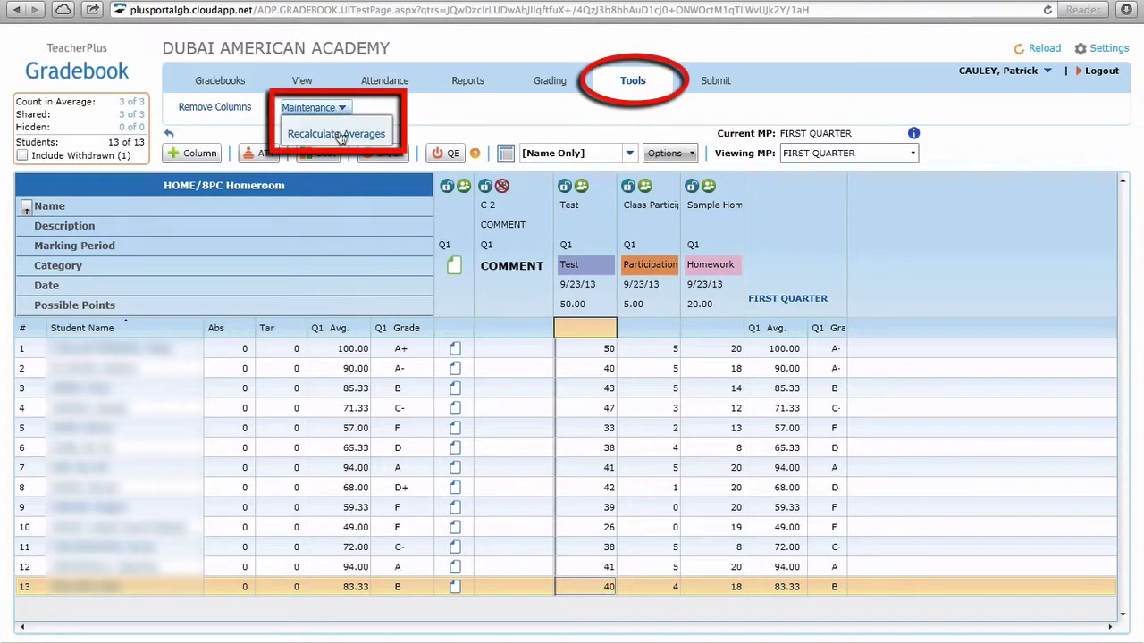
{"action": "left_click", "coordinate": [340, 136]}
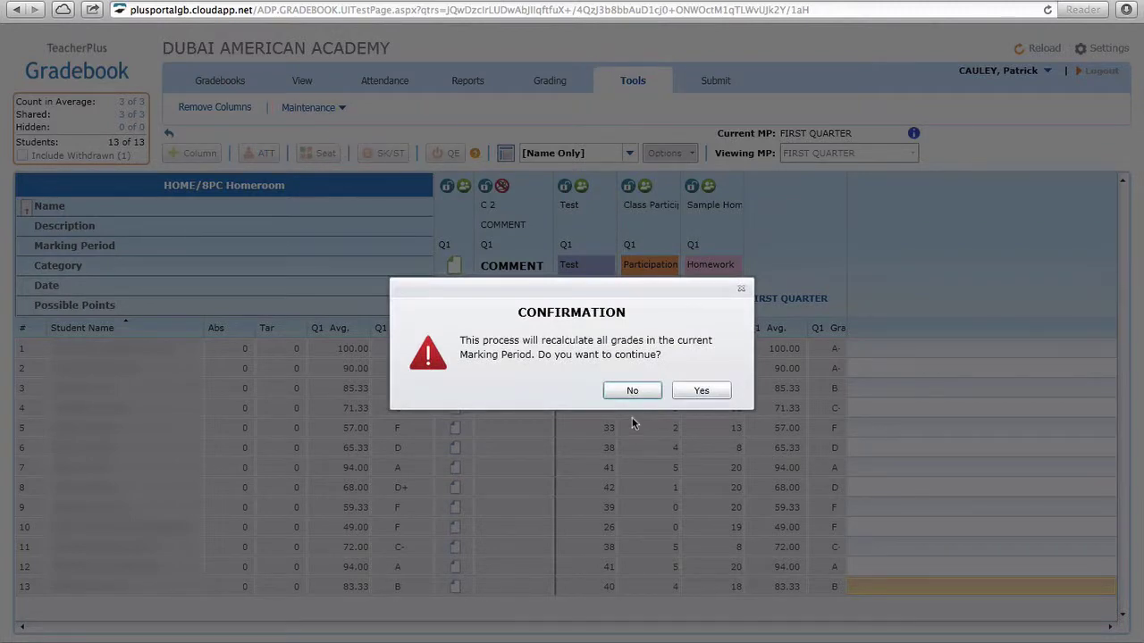
{"action": "left_click", "coordinate": [696, 391]}
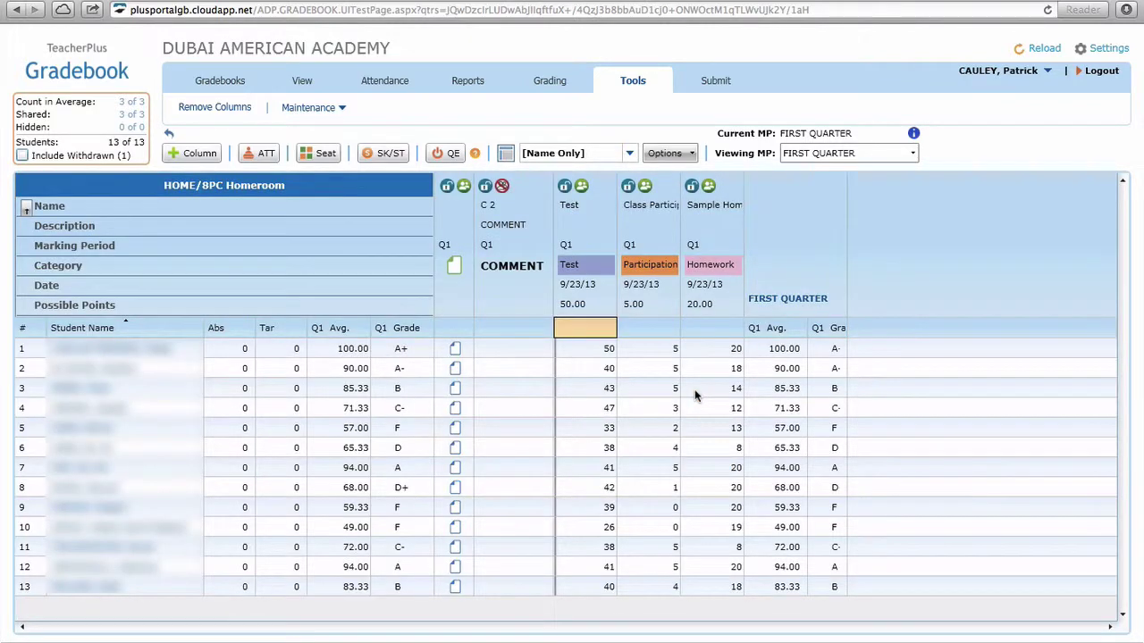
Step: Remove the Class Participation column through Tools > Remove Columns and confirm the deletion
{"action": "left_click", "coordinate": [634, 85]}
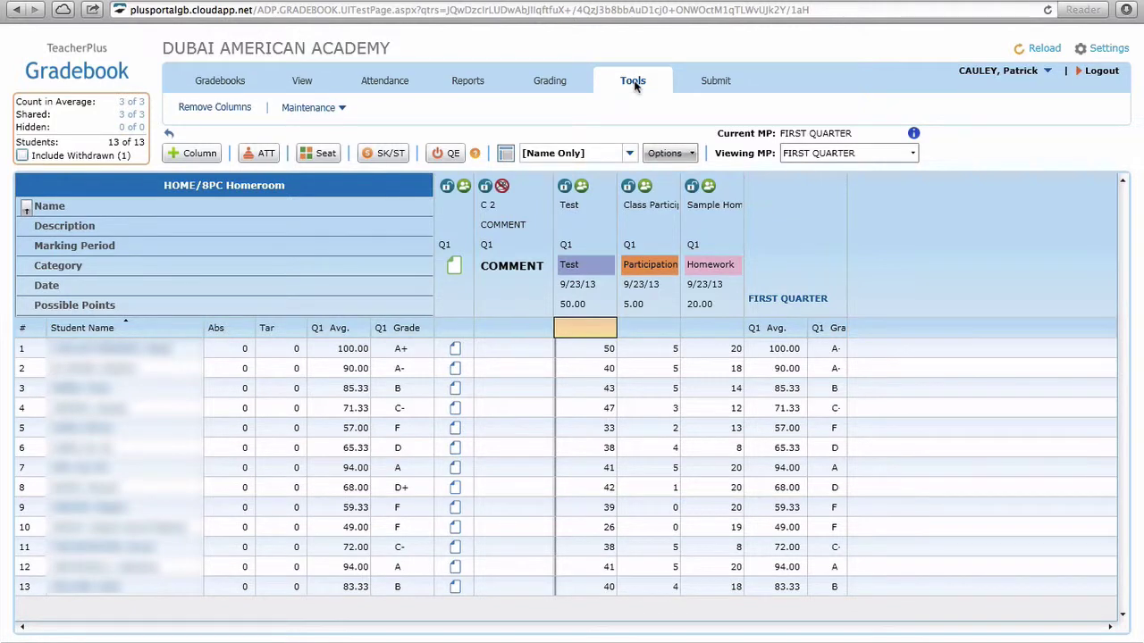
{"action": "left_click", "coordinate": [246, 111]}
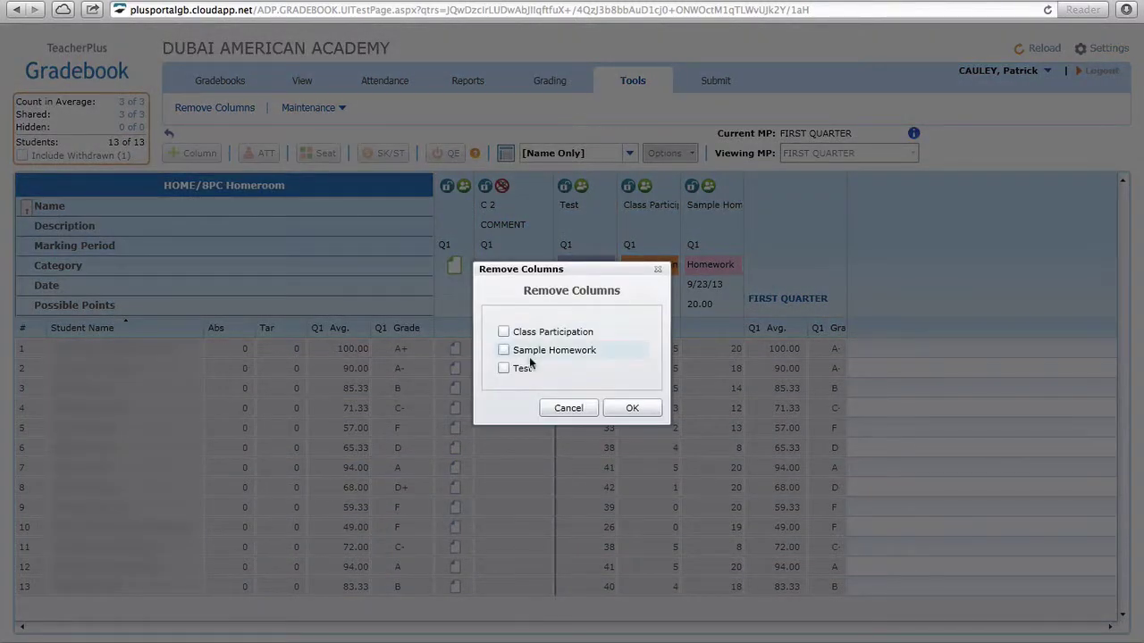
{"action": "left_click", "coordinate": [503, 331]}
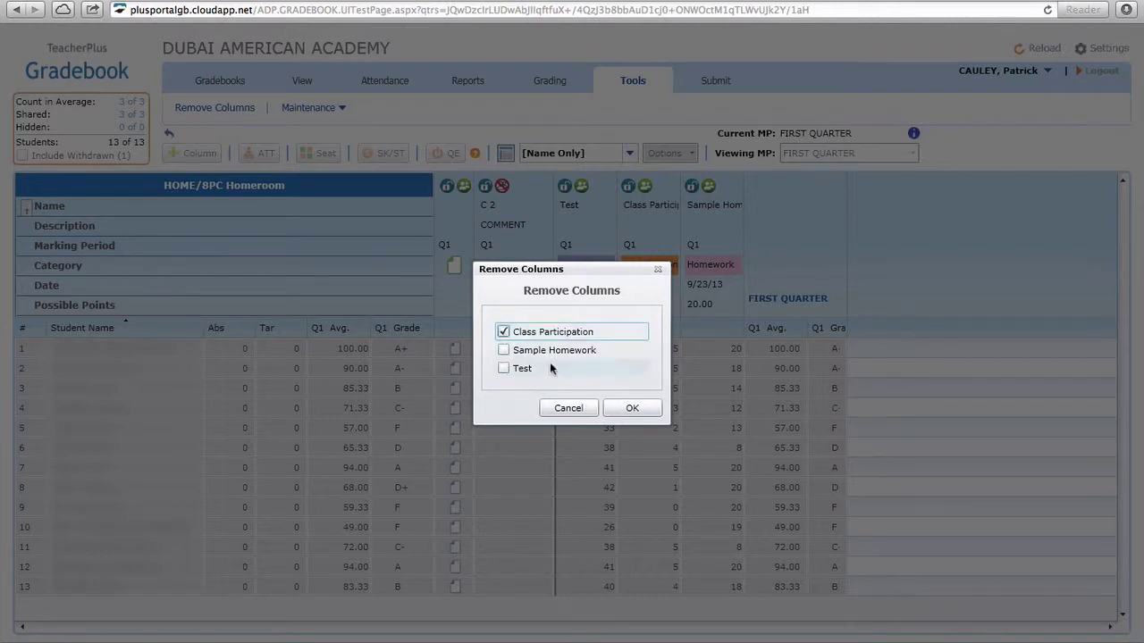
{"action": "left_click", "coordinate": [629, 409]}
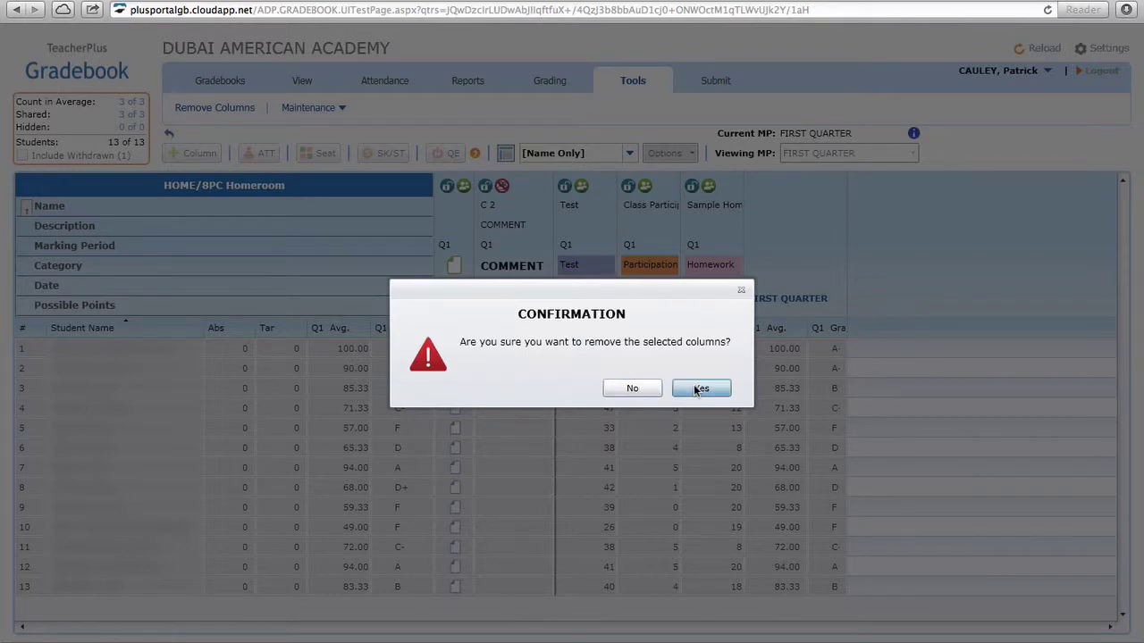
{"action": "left_click", "coordinate": [701, 389]}
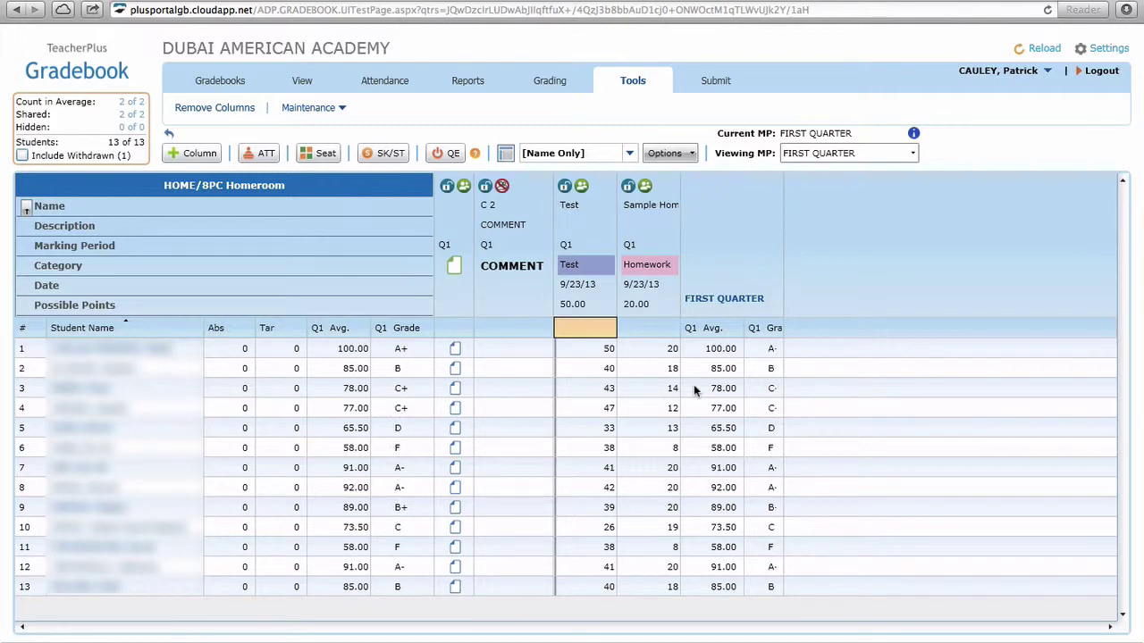
Step: Overwrite row 1's Test score of 50 with 43, leaving the second student's 40 unchanged
{"action": "left_click", "coordinate": [606, 350]}
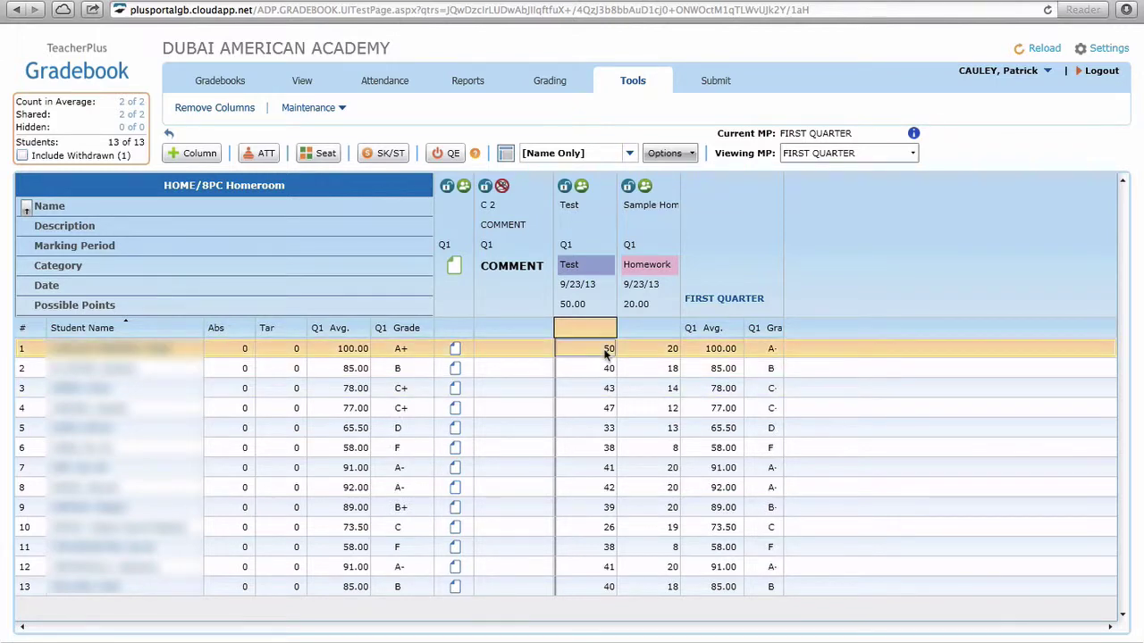
{"action": "left_click", "coordinate": [606, 351]}
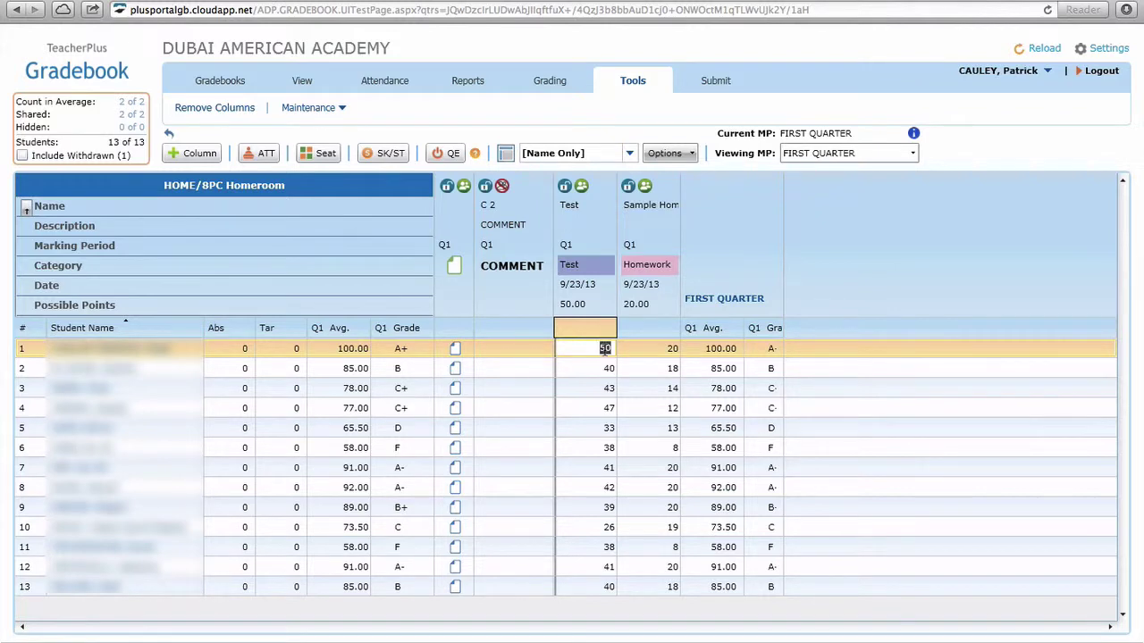
{"action": "type", "text": "43"}
{"action": "key", "text": "Return"}
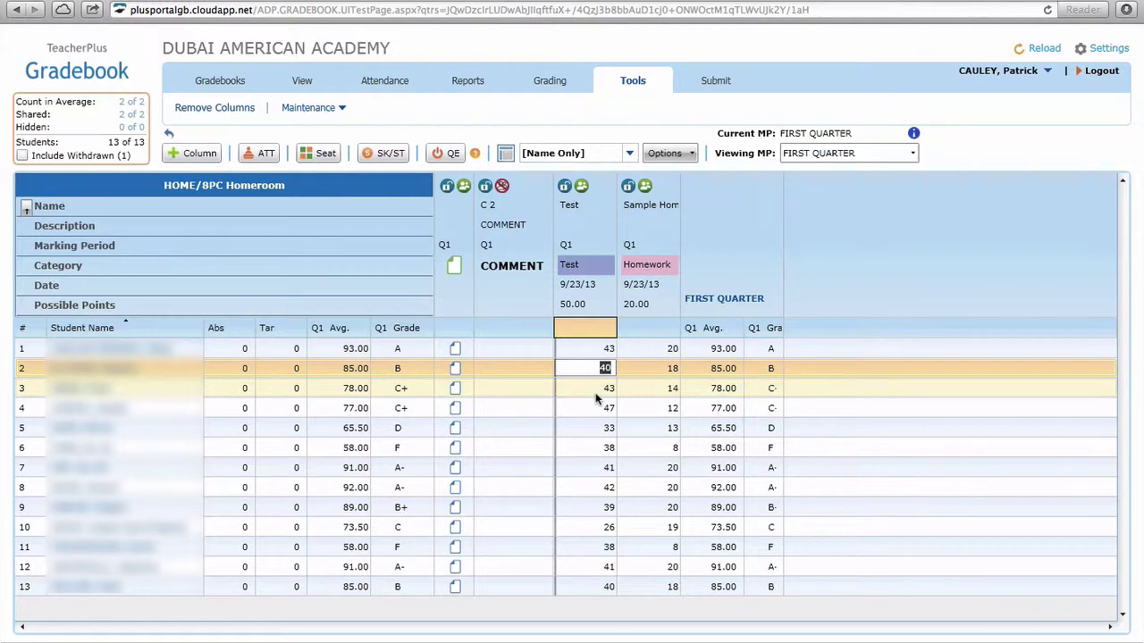
{"action": "key", "text": "Return"}
{"action": "left_click", "coordinate": [534, 407]}
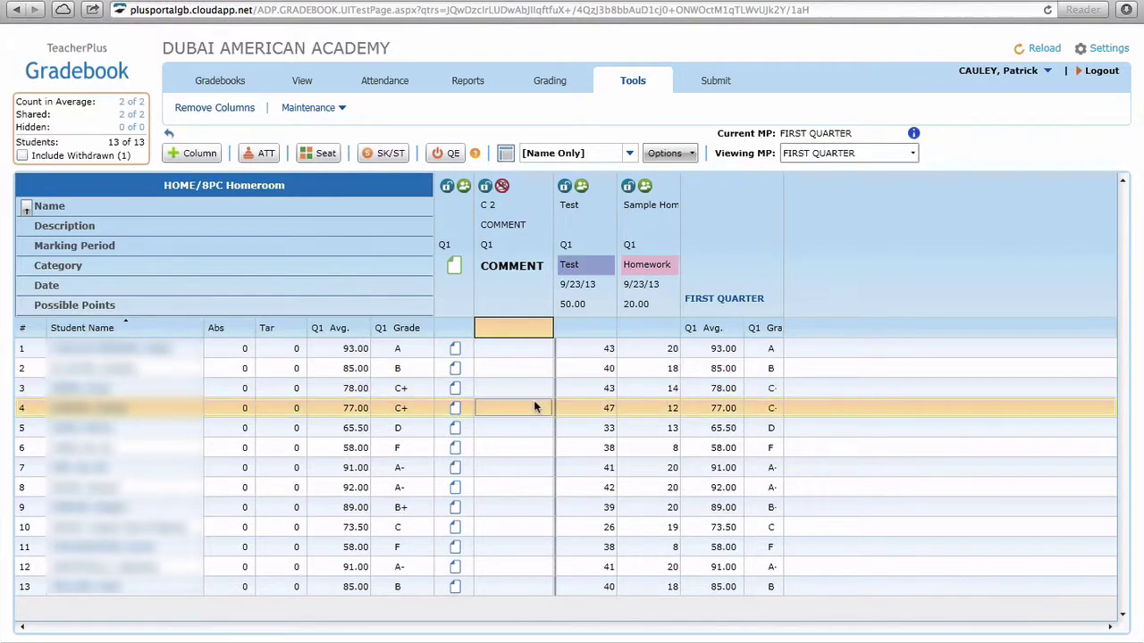